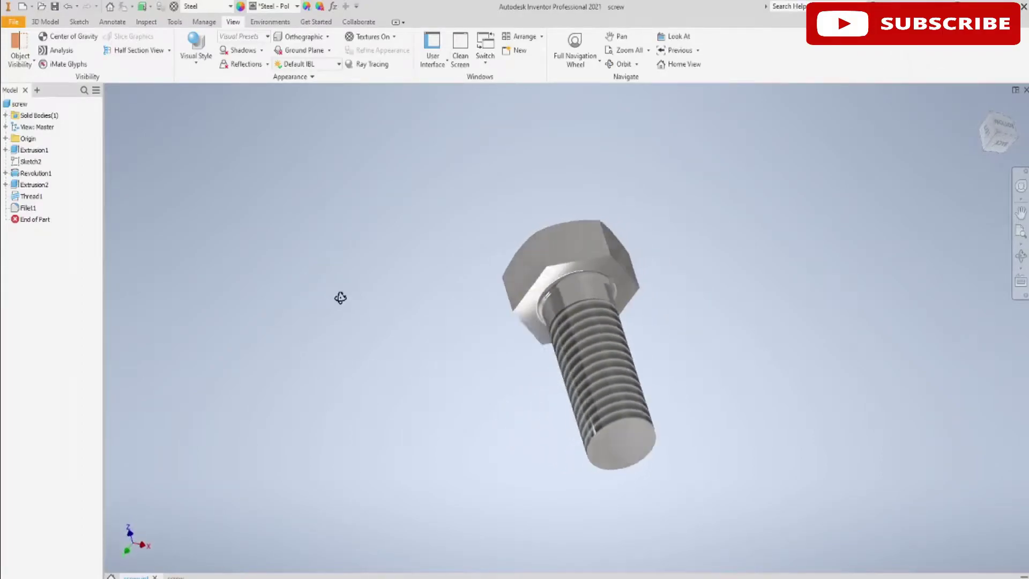
Open the Create New File dialog from the File menu
click(14, 21)
click(27, 68)
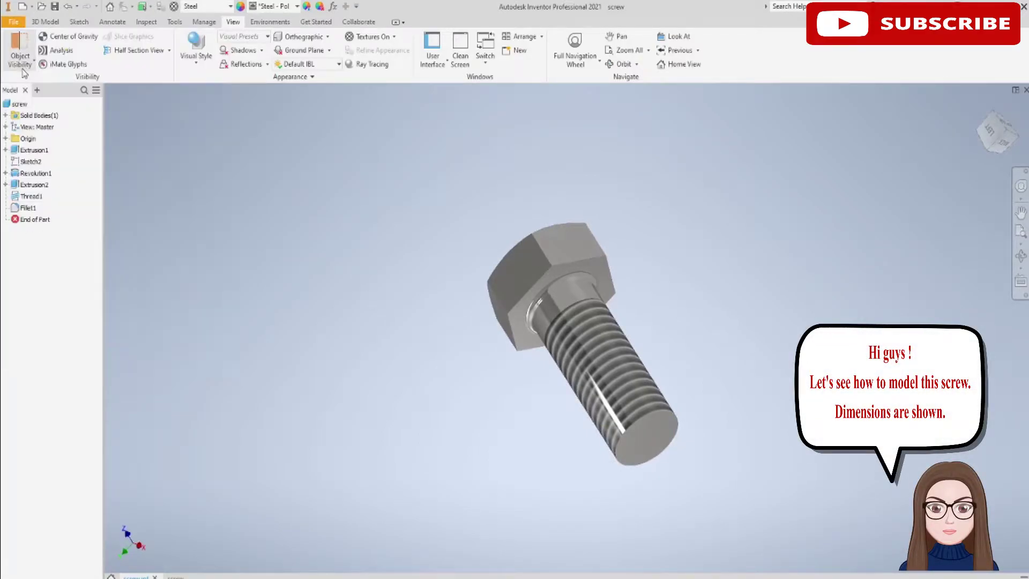
Create a Standard.ipt part and start Sketch1 on the YZ origin plane
click(543, 212)
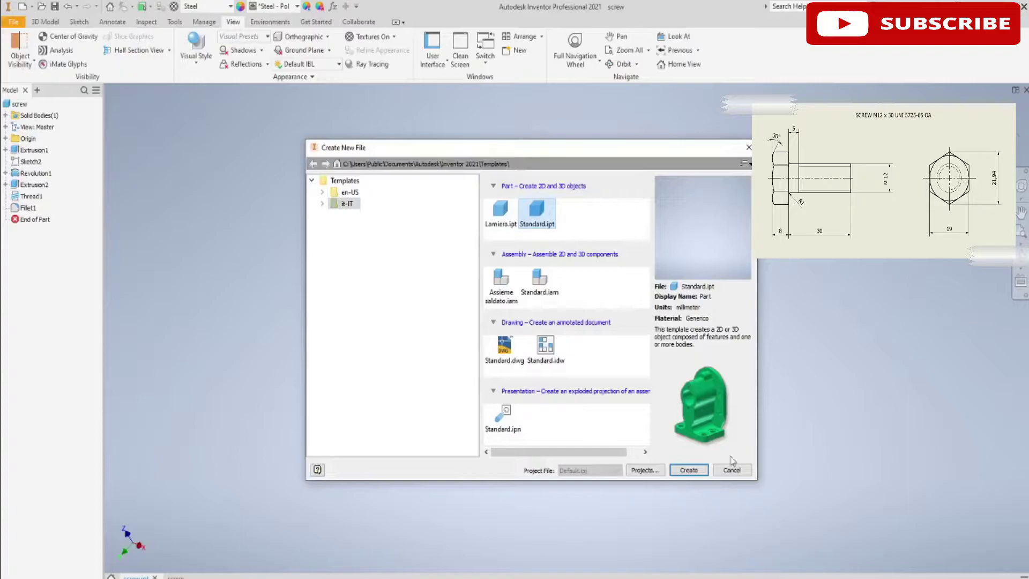
click(703, 468)
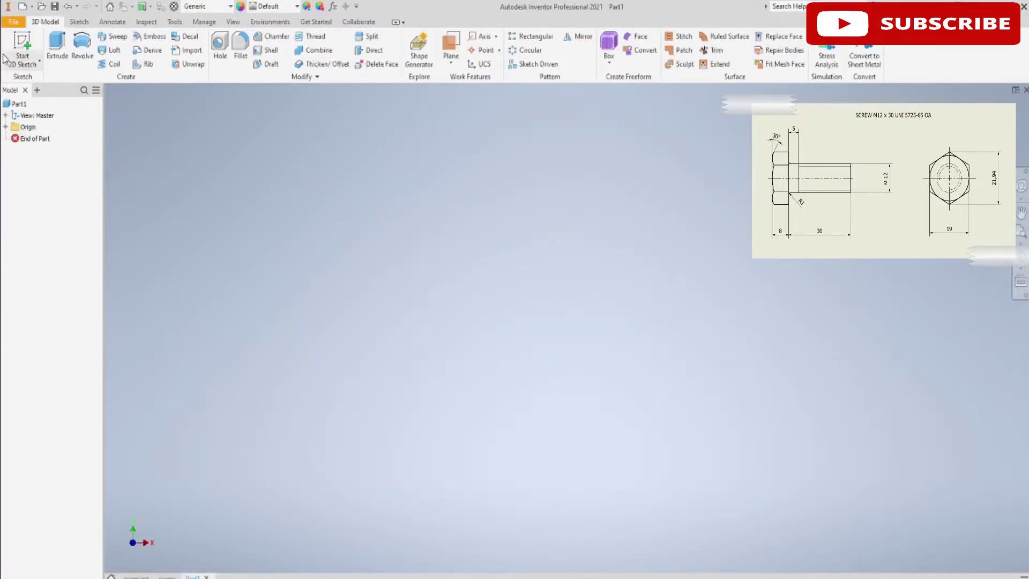
click(22, 51)
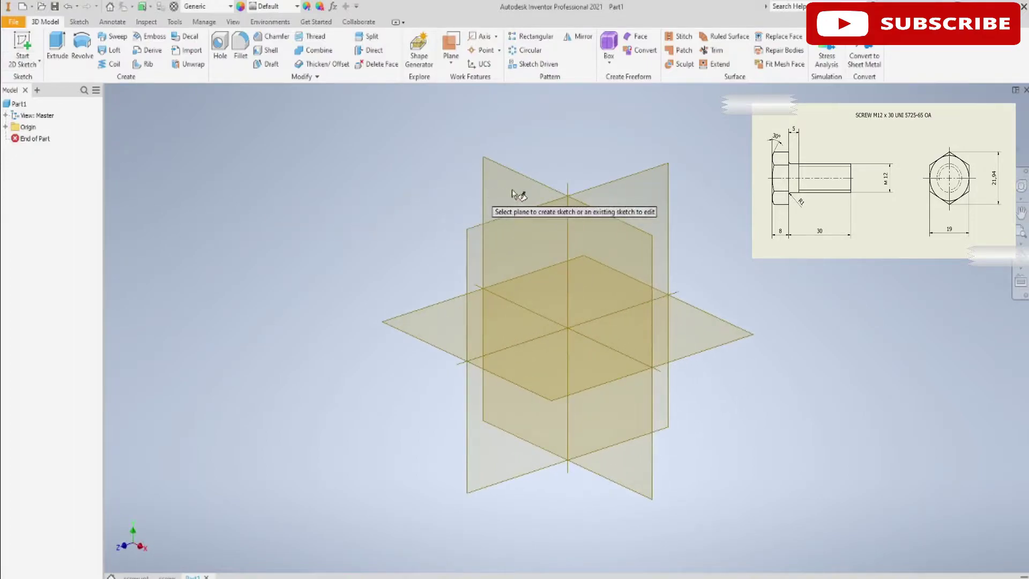
click(511, 190)
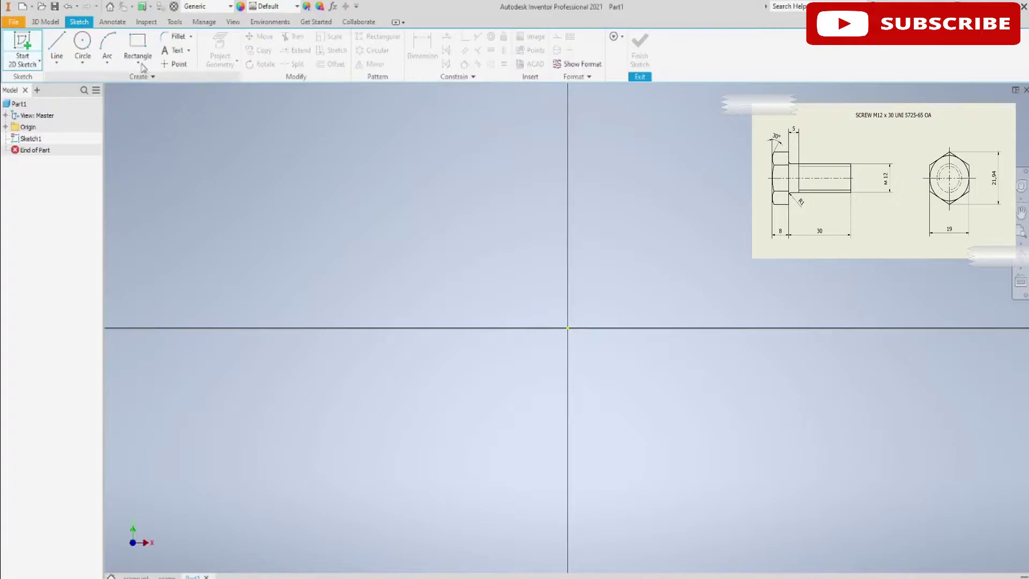
Draw a six-sided polygon centred on the sketch origin with a vertex on the vertical axis
click(140, 64)
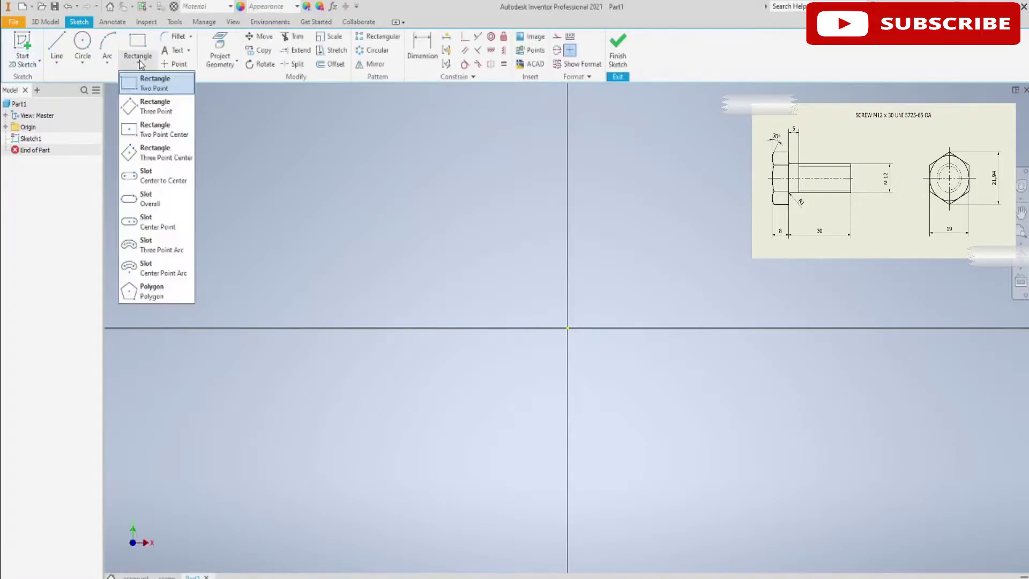
click(151, 291)
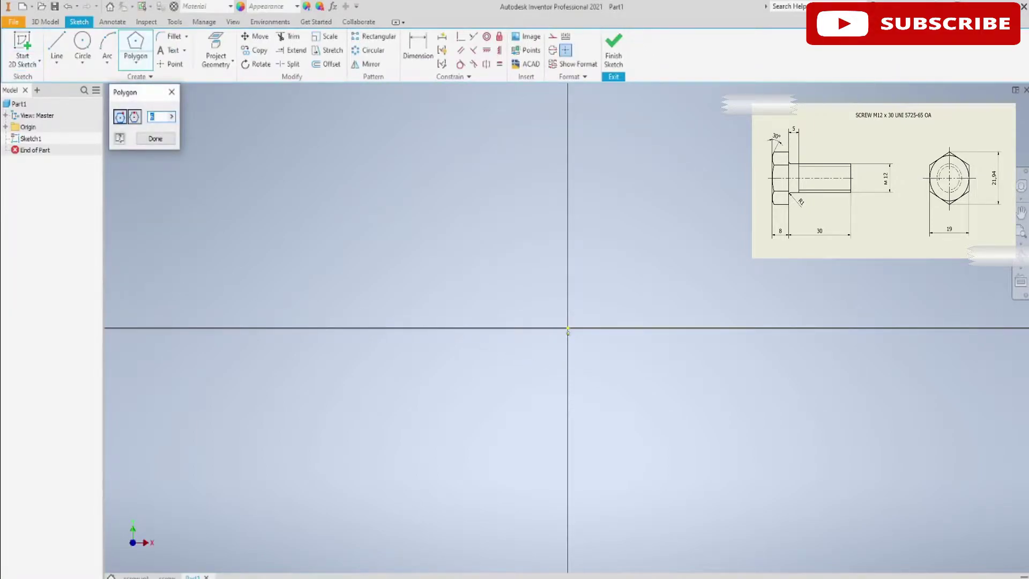
click(567, 328)
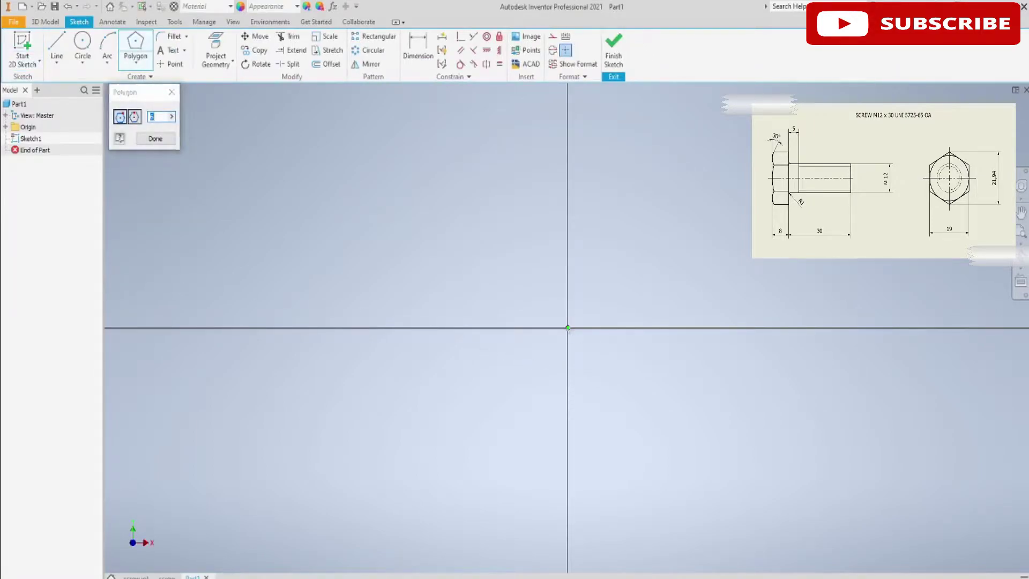
click(567, 256)
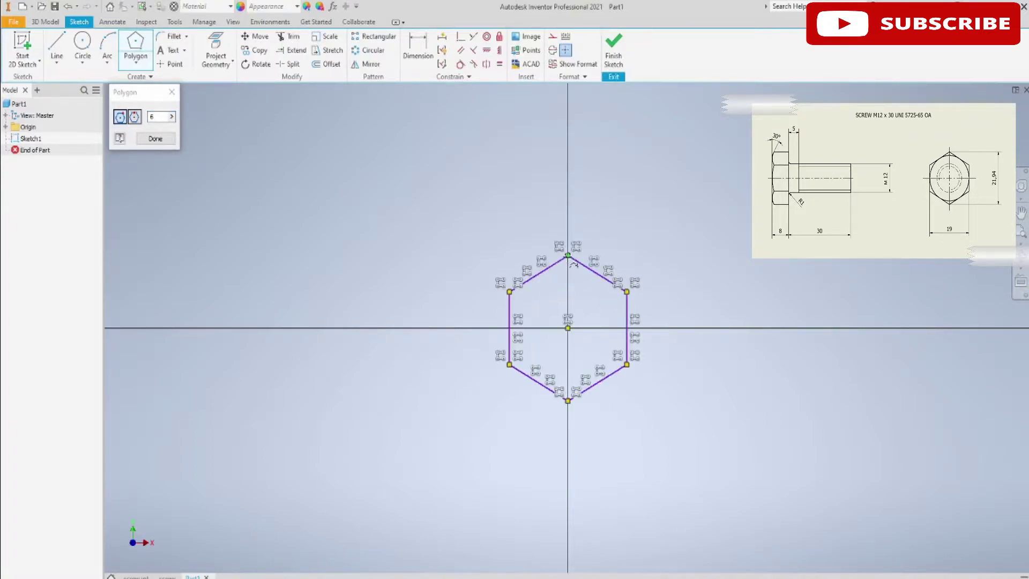
key(Escape)
Dimension the hexagon's vertical flats 19 apart
key(d)
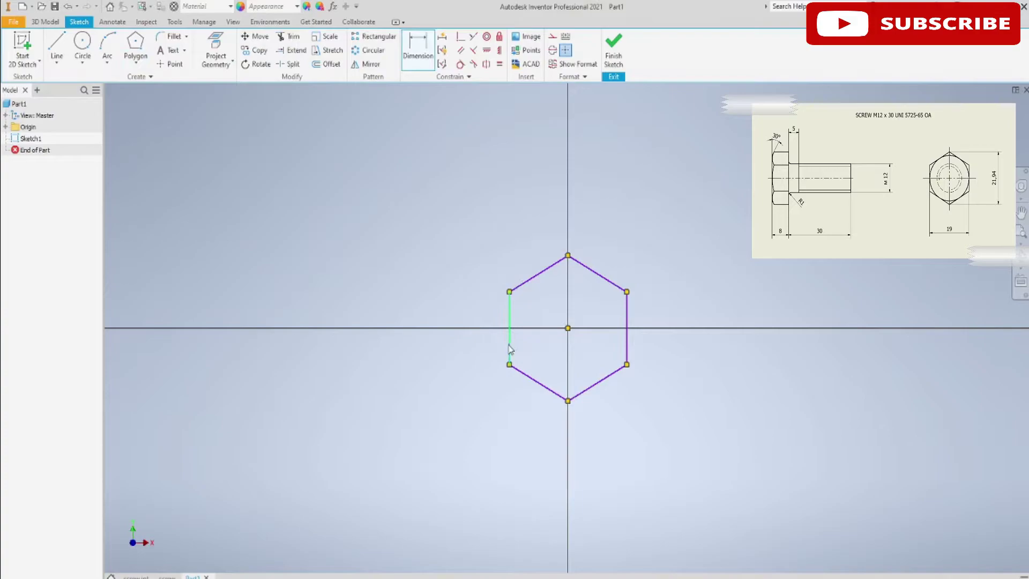
click(509, 342)
click(626, 350)
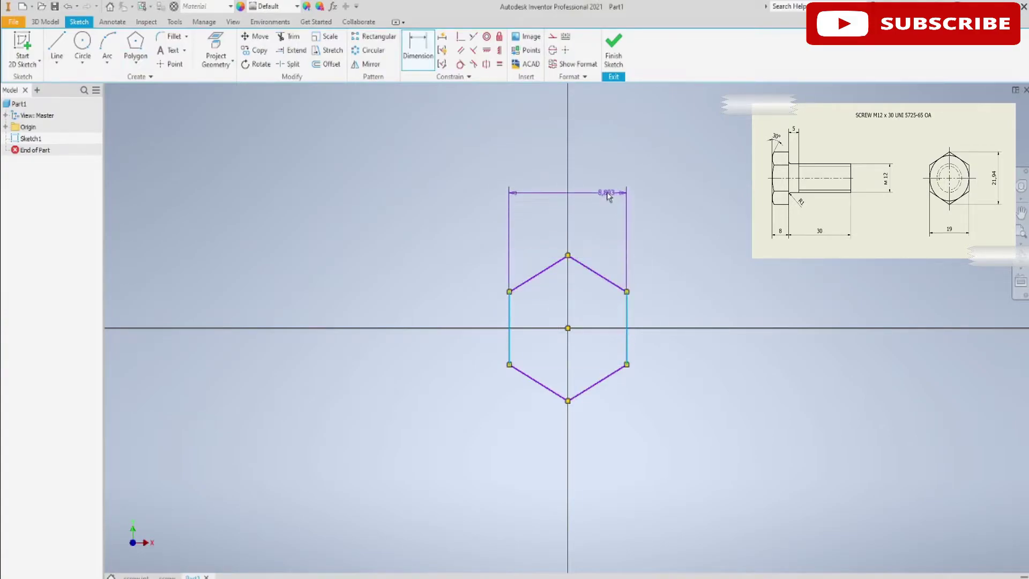
click(609, 194)
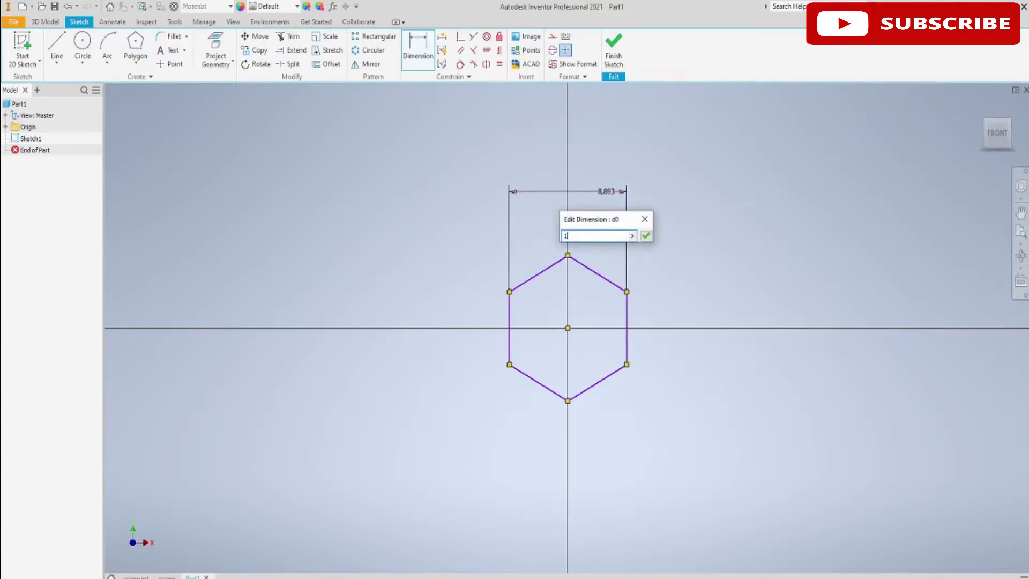
key(Return)
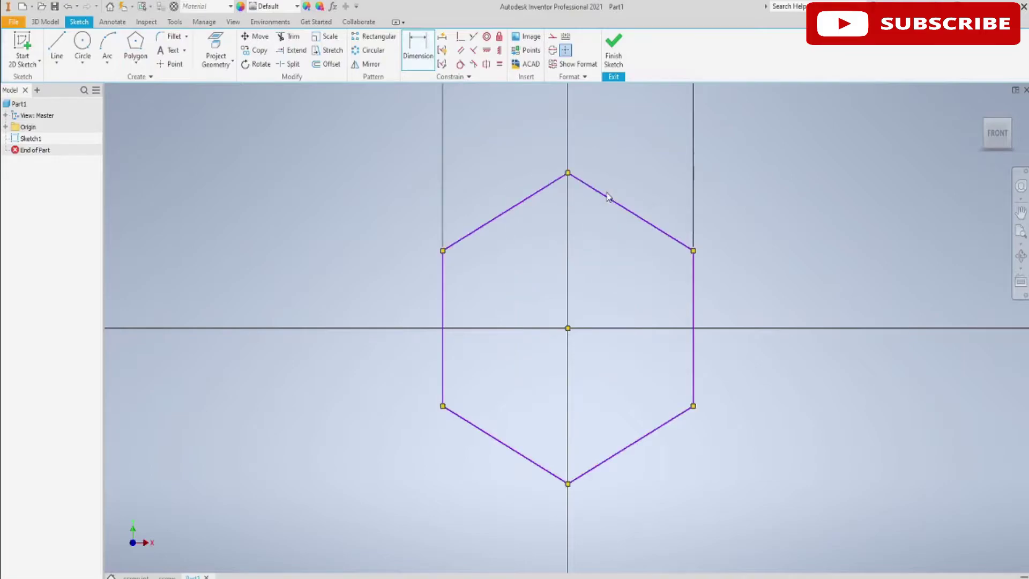
scroll(607, 196, up, 5)
Extrude the hexagon 8 mm into a solid hexagonal prism, Extrusion1
middle_drag(720, 158, 709, 286)
text(8)
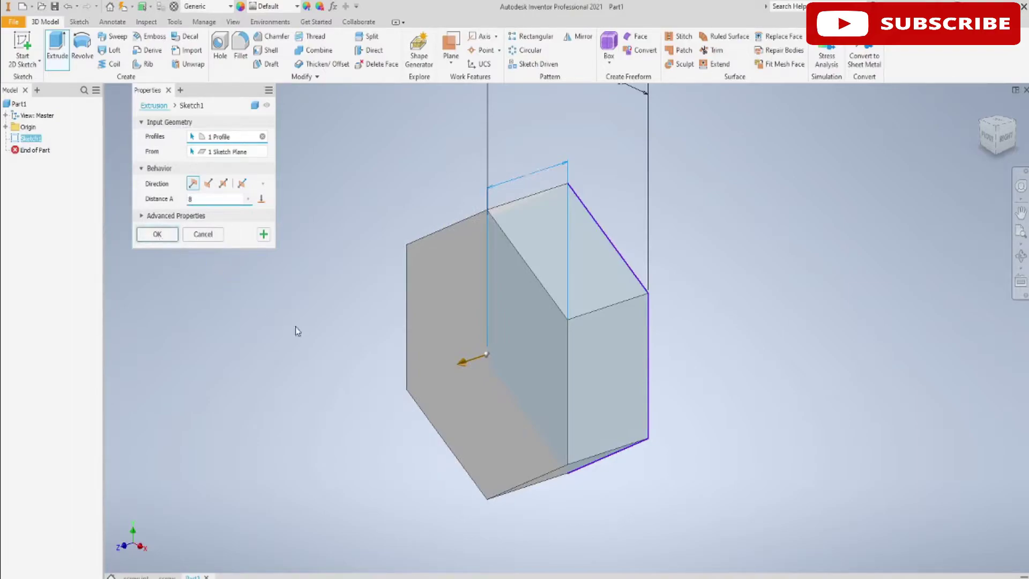
key(Return)
mouse_move(310, 324)
shift+middle_down()
mouse_move(368, 326)
mouse_move(411, 300)
shift+middle_up()
On the hexagon's top face, sketch an origin-centred circle tangent to the flats, finishing Sketch2
click(23, 47)
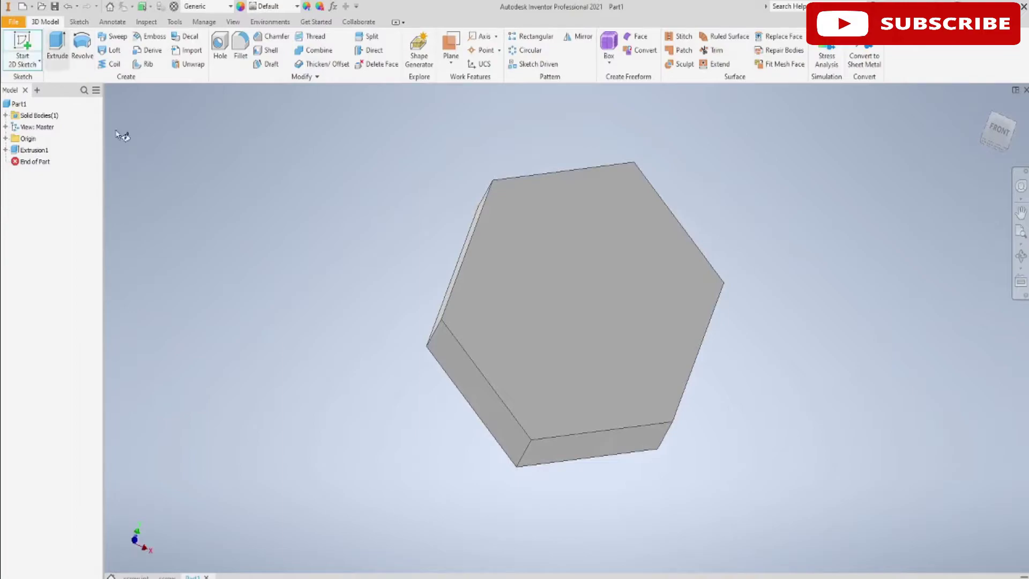
click(601, 272)
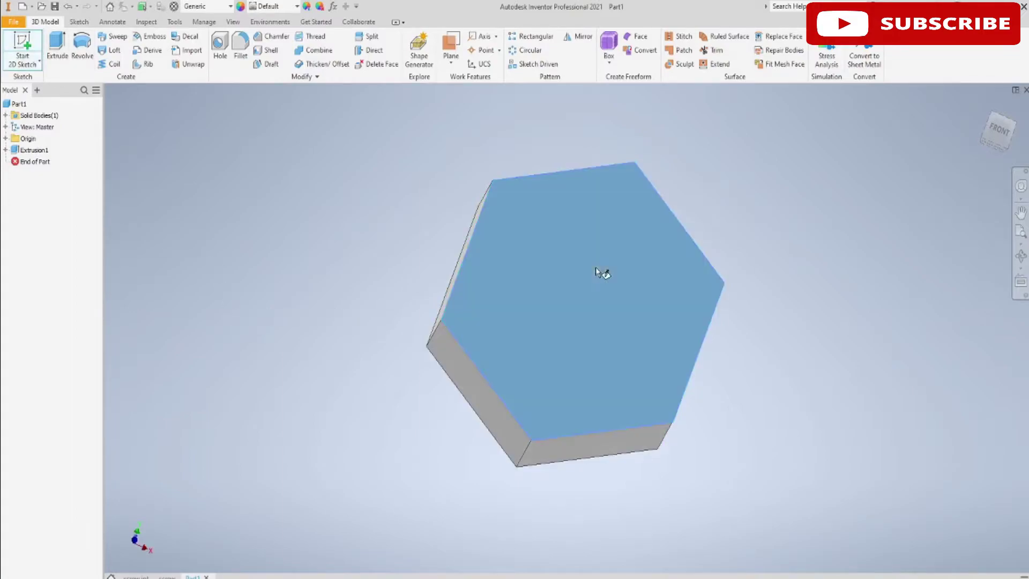
click(82, 43)
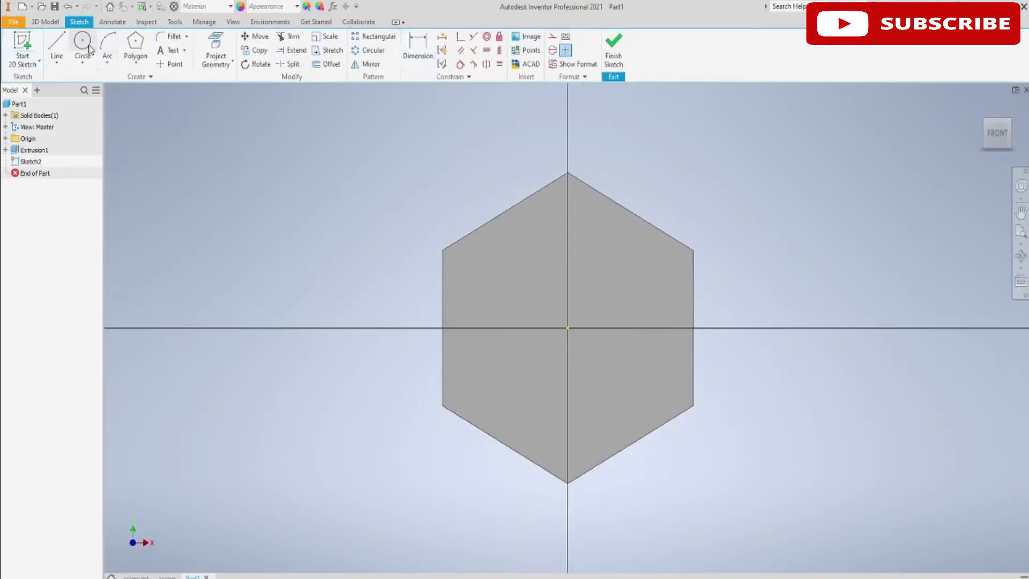
click(567, 327)
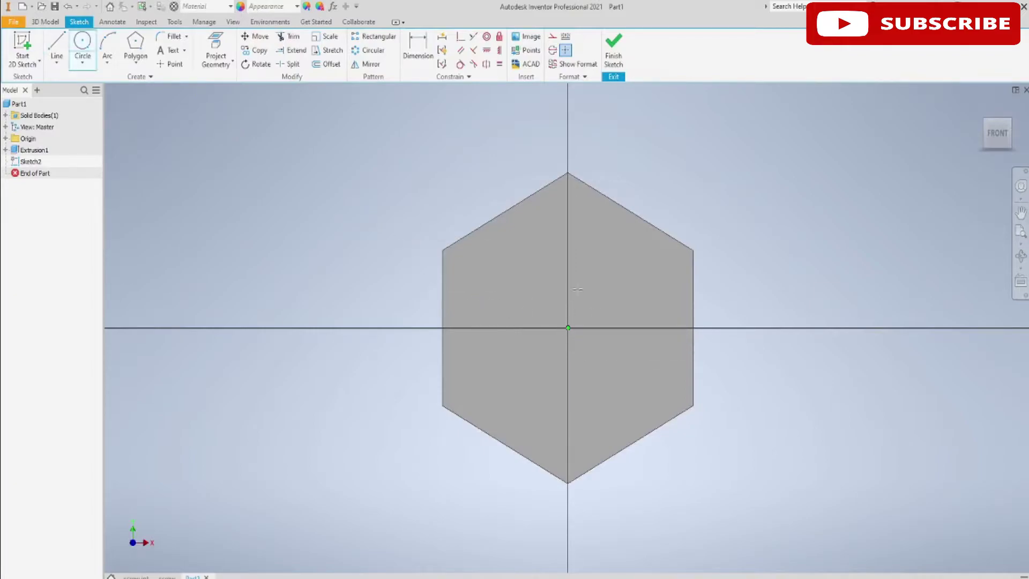
click(593, 207)
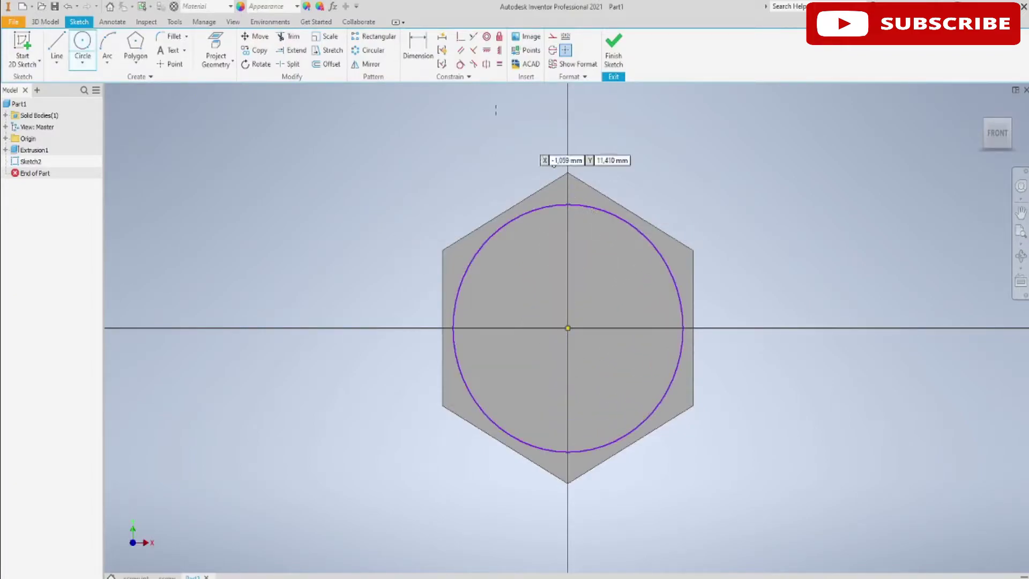
click(600, 211)
click(606, 198)
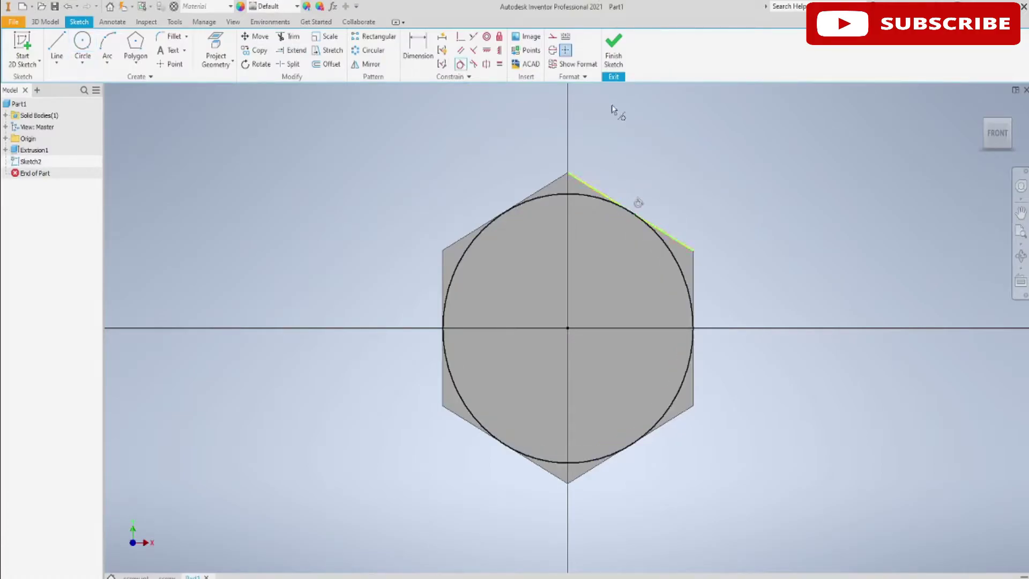
click(614, 54)
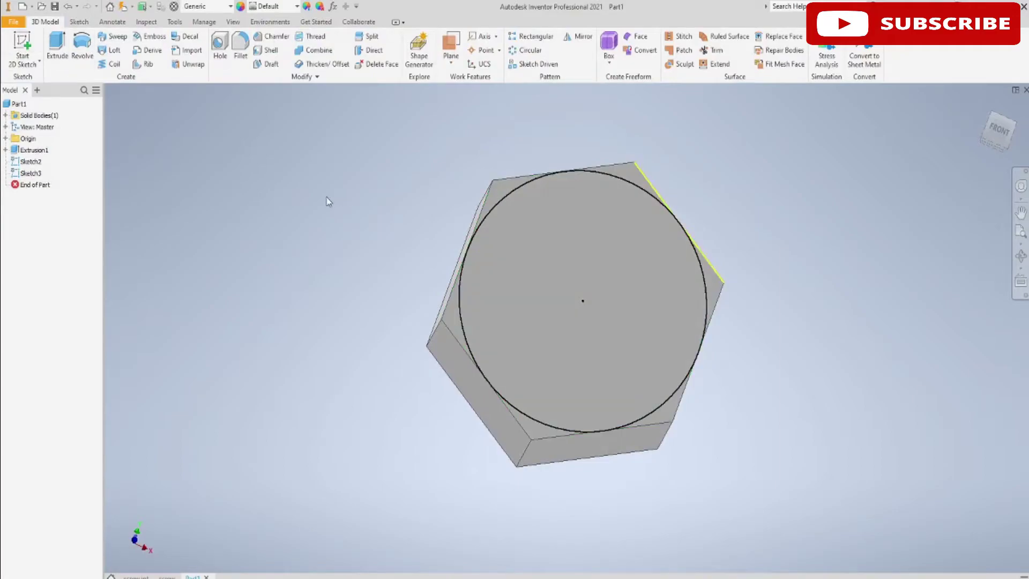
On the XZ origin plane, draw a small triangle at the head's top-right corner
click(5, 138)
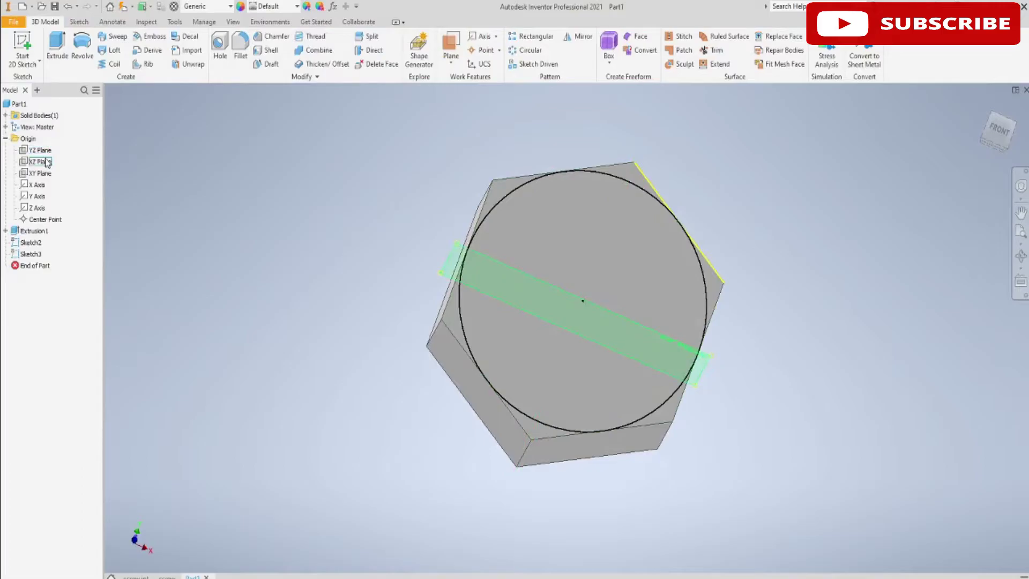
click(22, 47)
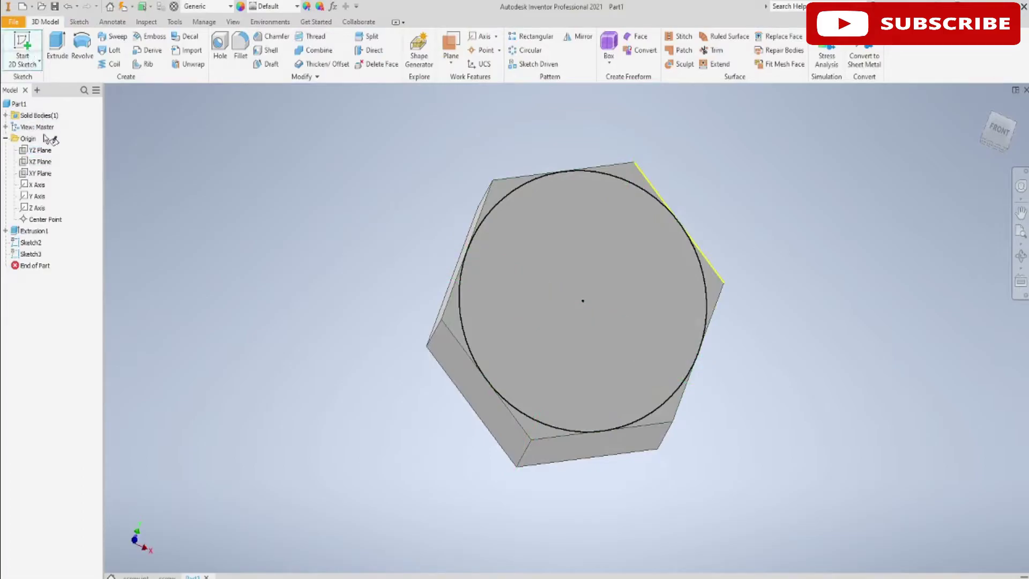
click(42, 162)
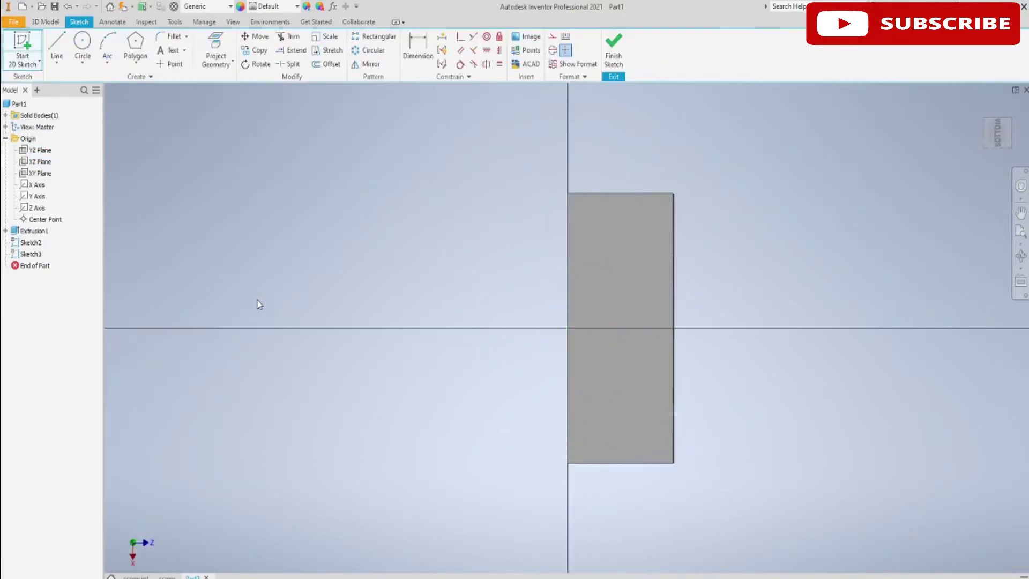
click(56, 42)
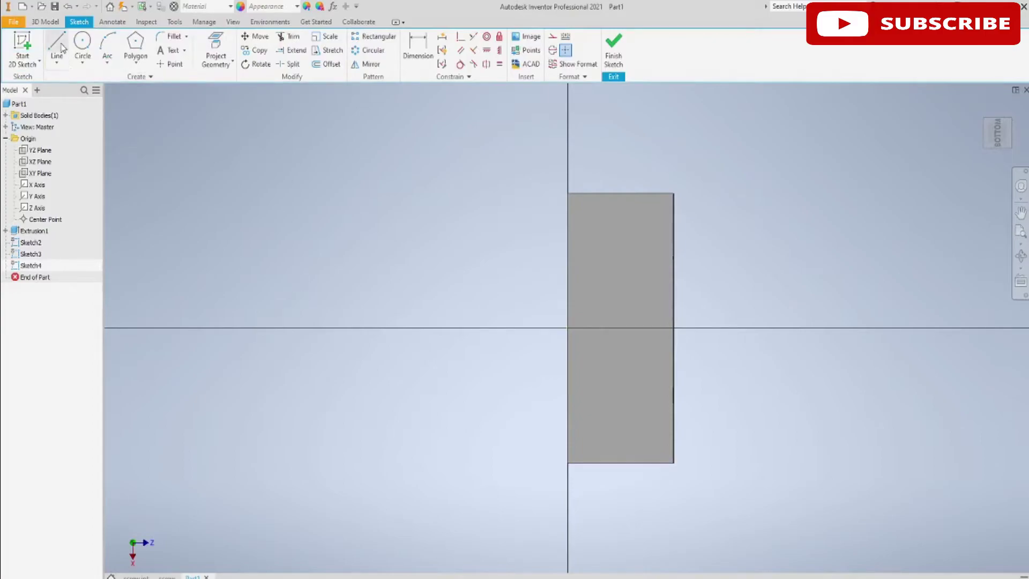
click(673, 193)
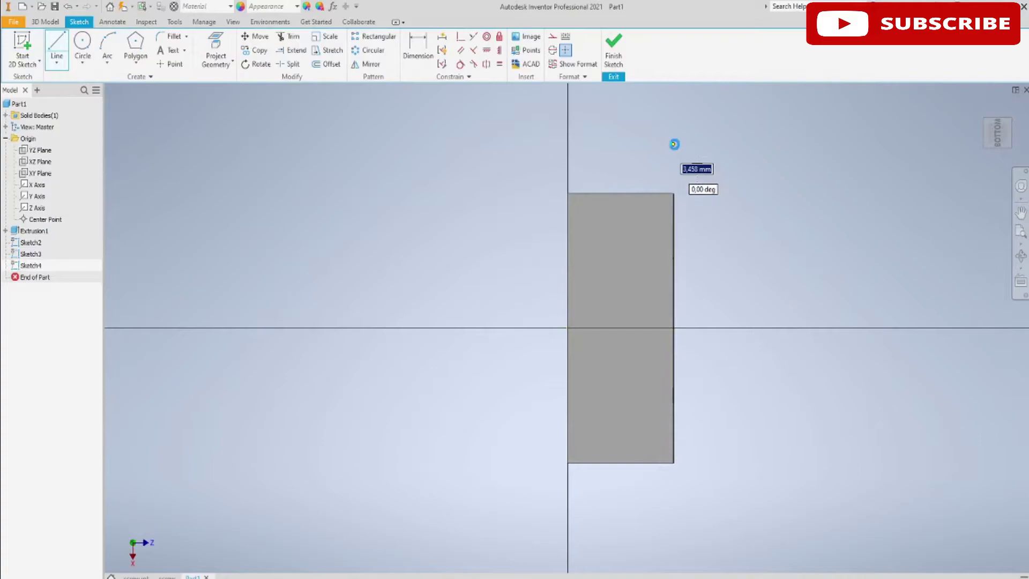
click(674, 144)
key(Escape)
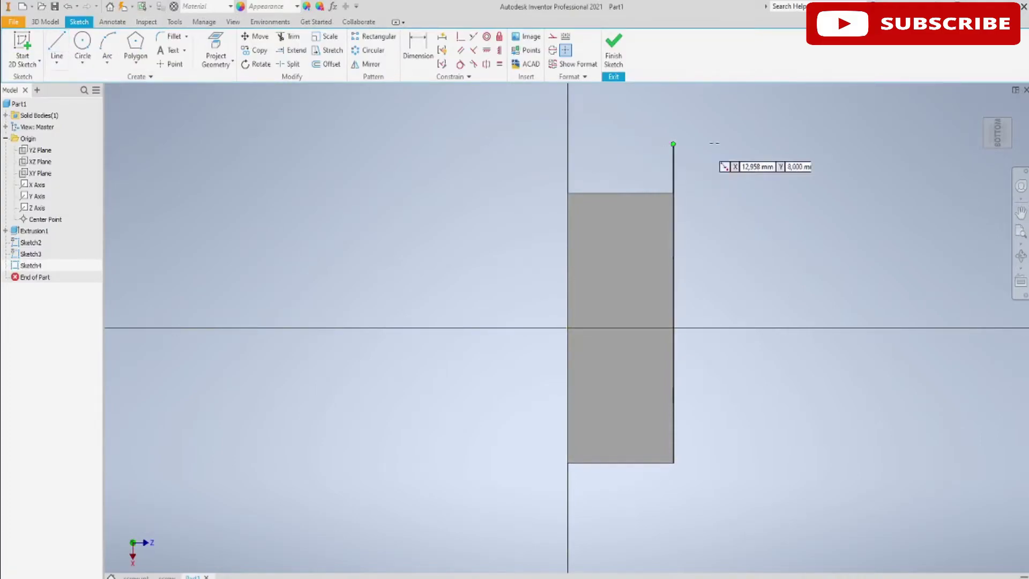
click(673, 192)
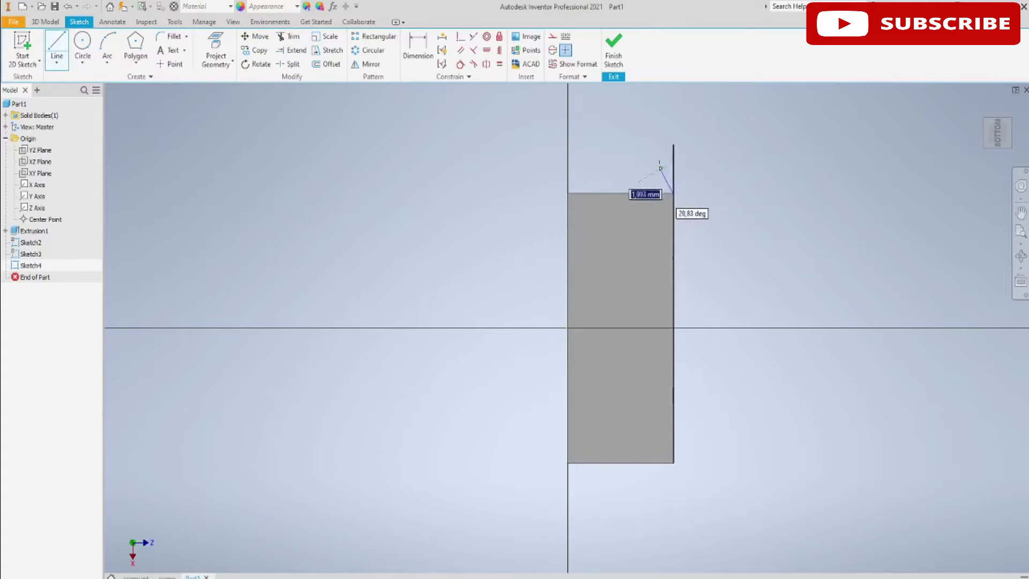
click(646, 149)
double_click(673, 145)
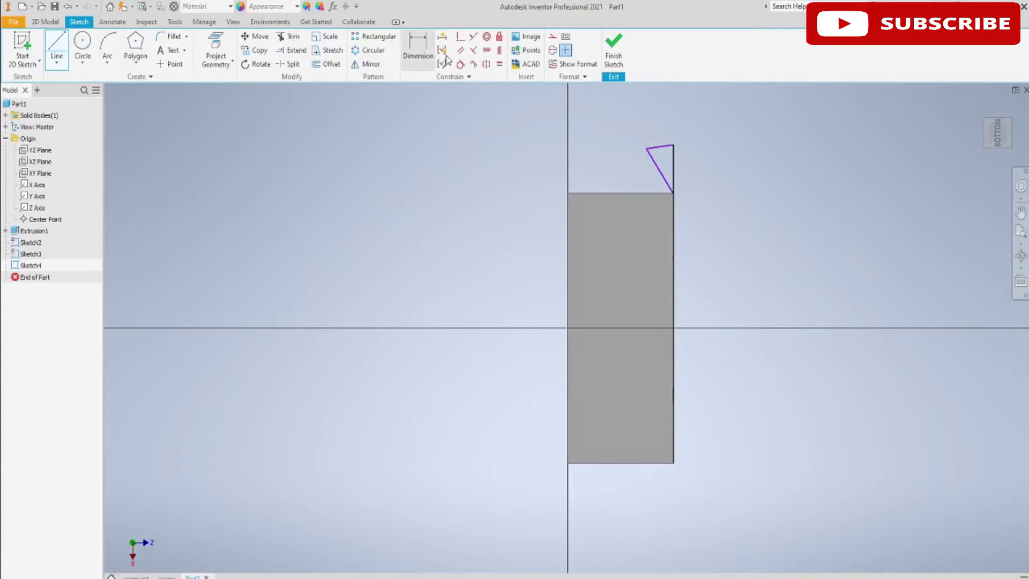
Dimension the triangle's slanted-to-vertical angle at 30° and finish Sketch4
click(429, 49)
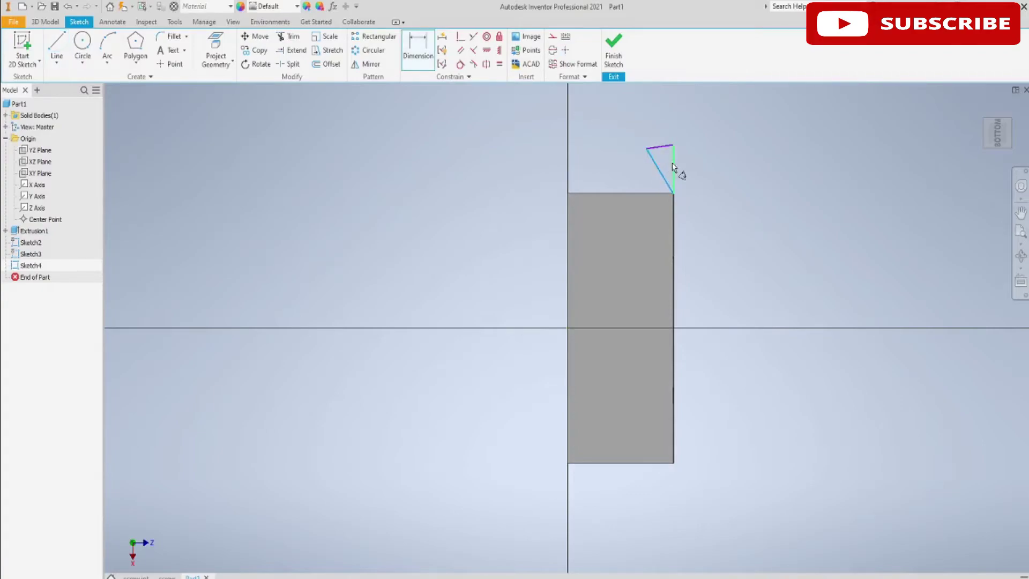
click(674, 166)
click(653, 125)
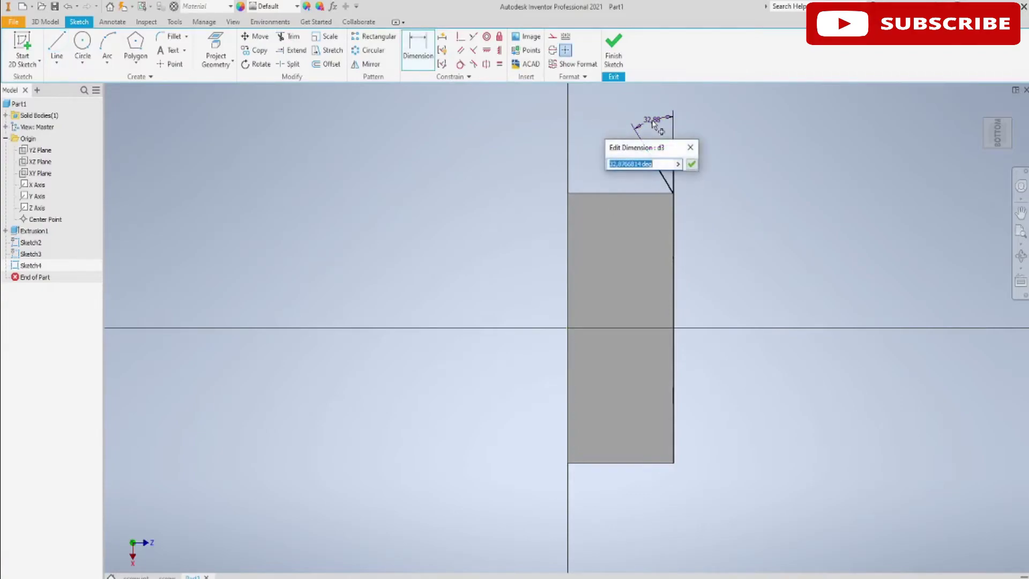
key(Return)
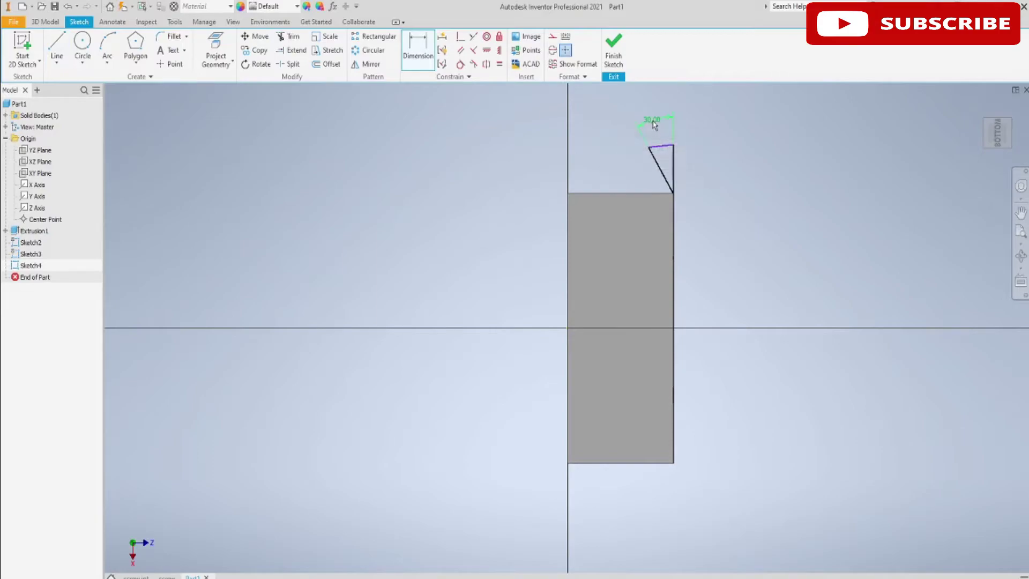
click(613, 51)
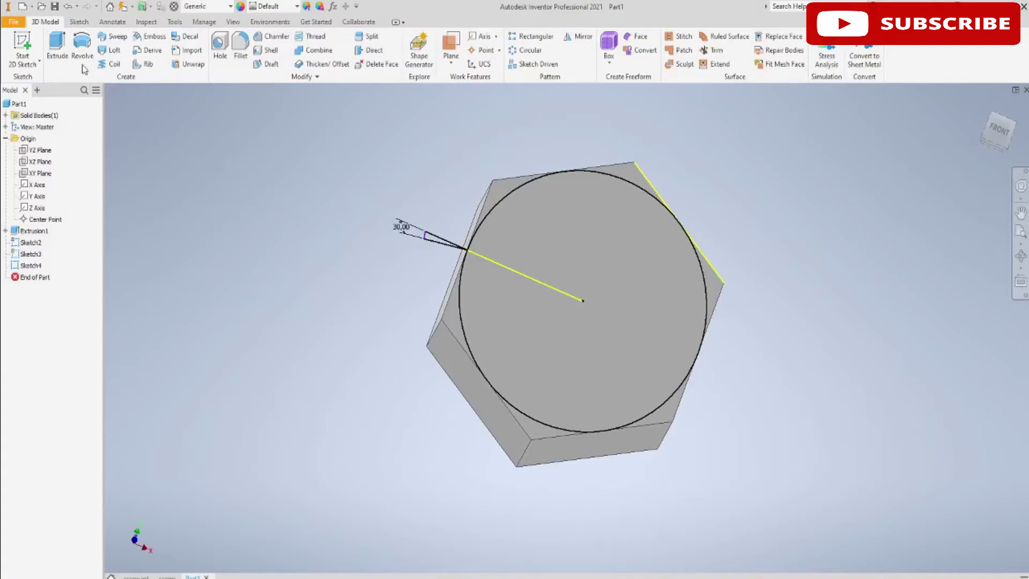
Revolve-cut the triangle 360° about the Z axis to chamfer the hexagonal head
click(82, 65)
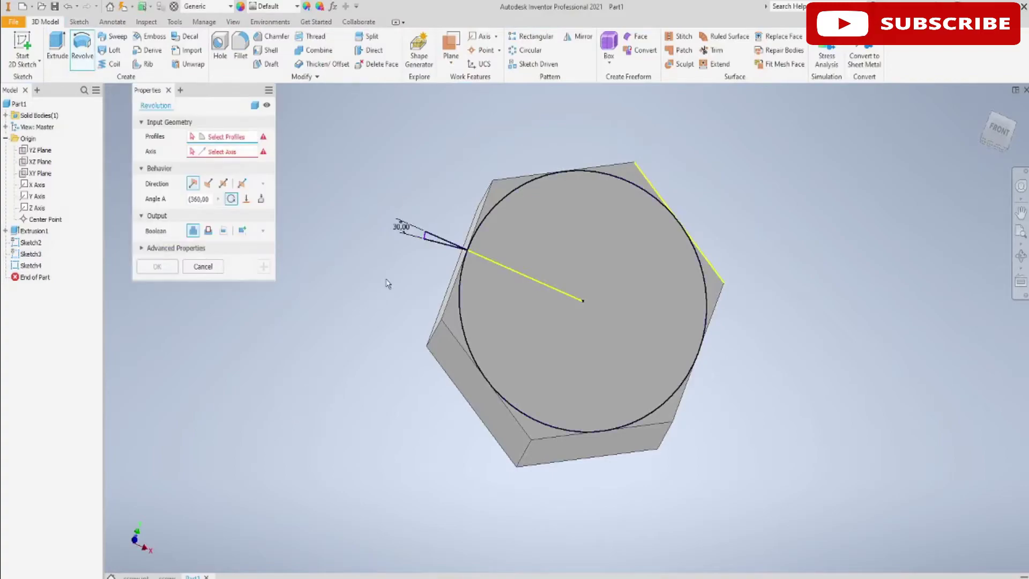
click(431, 243)
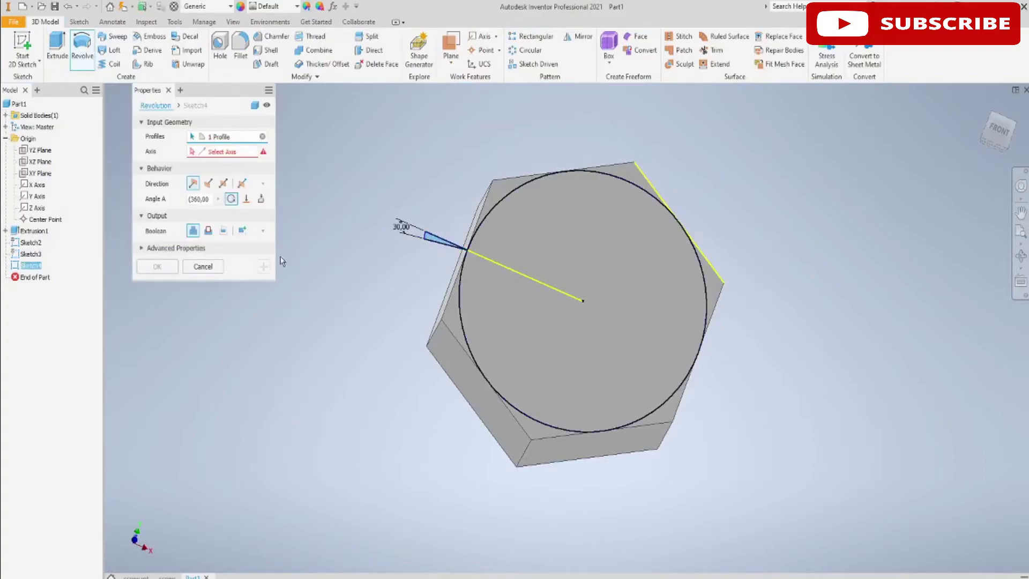
click(208, 230)
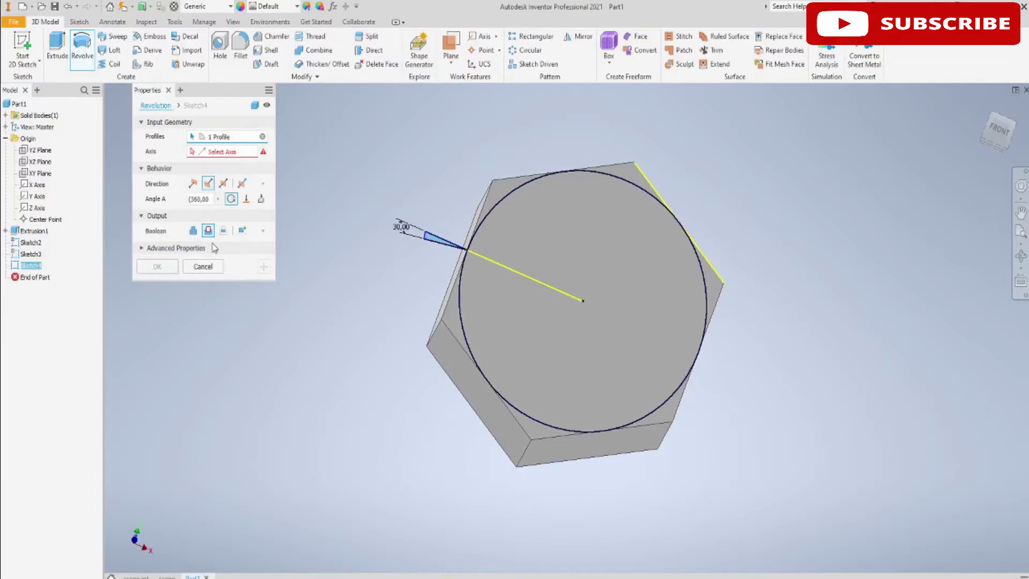
click(220, 157)
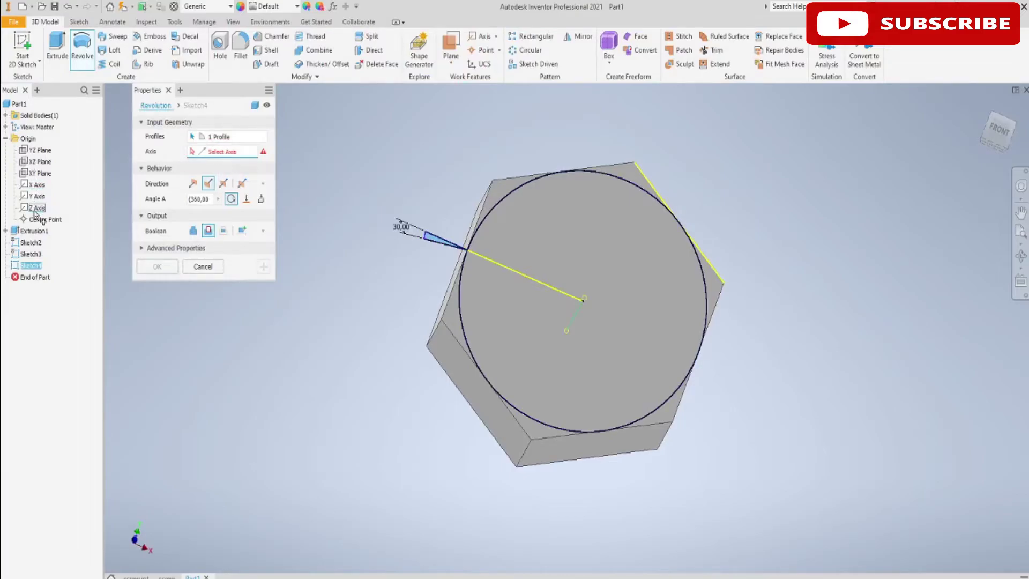
click(36, 209)
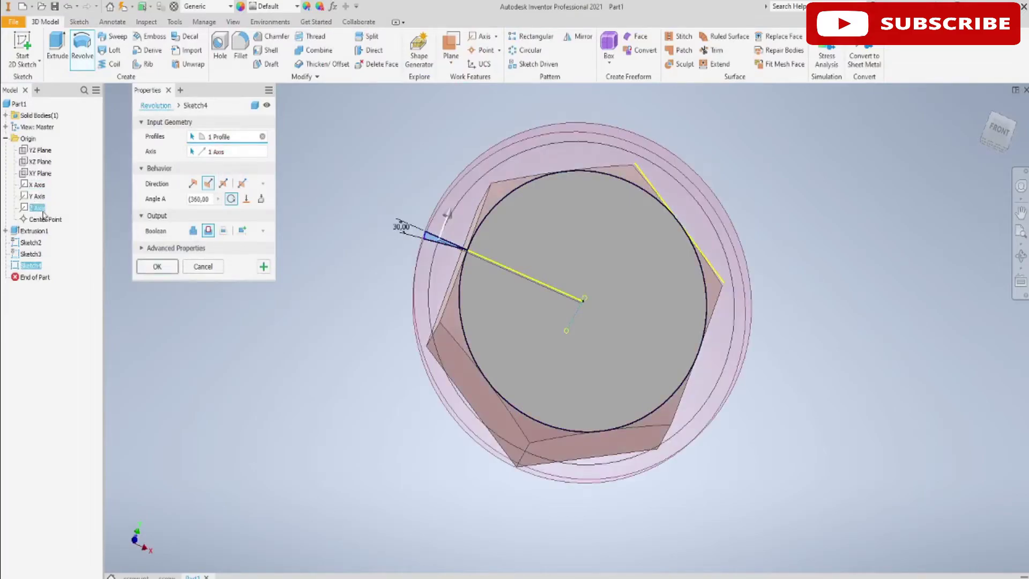
click(150, 271)
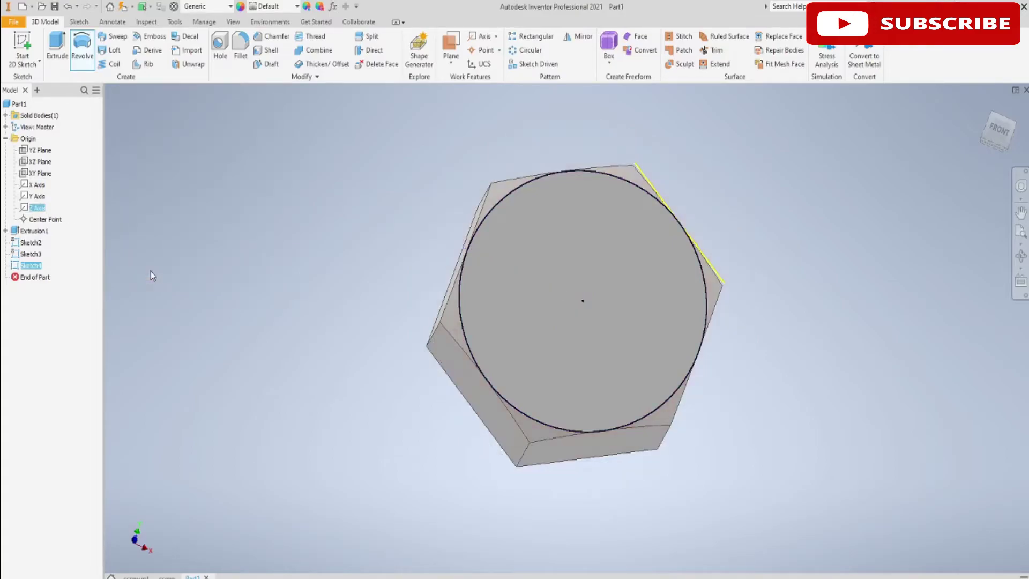
mouse_move(259, 324)
shift+middle_down()
mouse_move(269, 264)
mouse_move(266, 302)
mouse_move(239, 299)
mouse_move(275, 244)
mouse_move(282, 202)
mouse_move(269, 214)
shift+middle_up()
Sketch a 12 diameter circle centred on the head's other face, finishing Sketch5
click(22, 49)
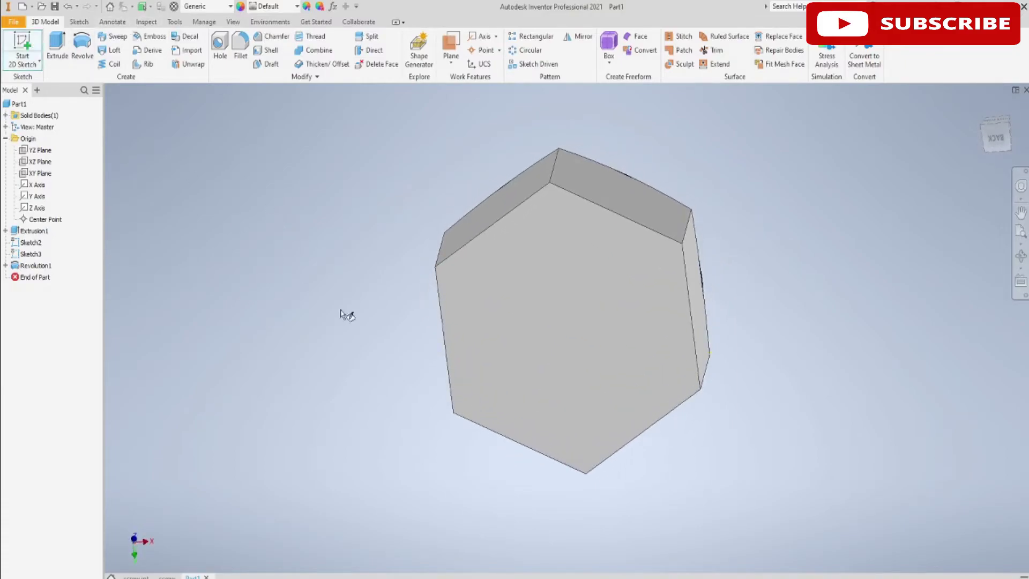
click(537, 334)
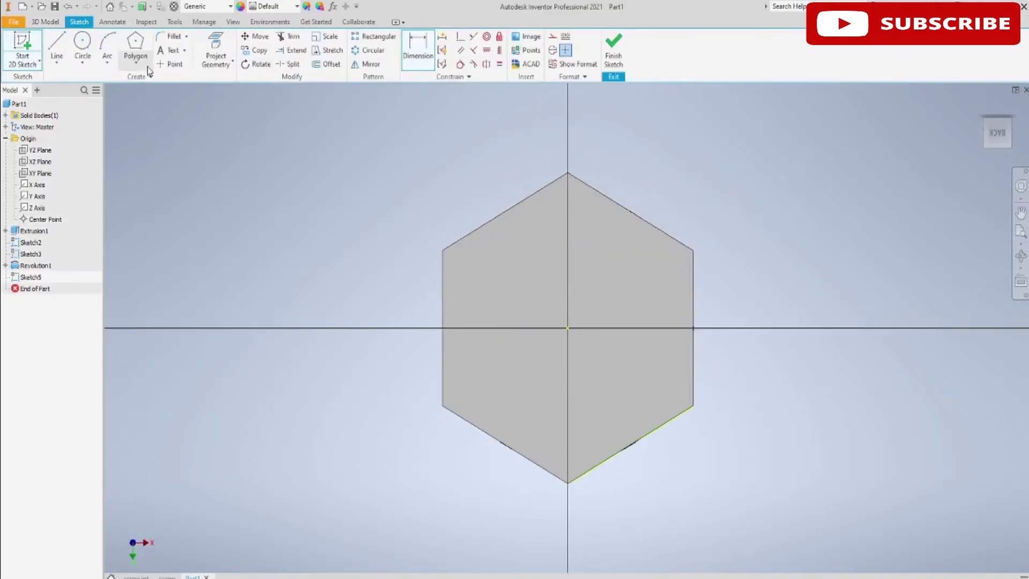
click(82, 43)
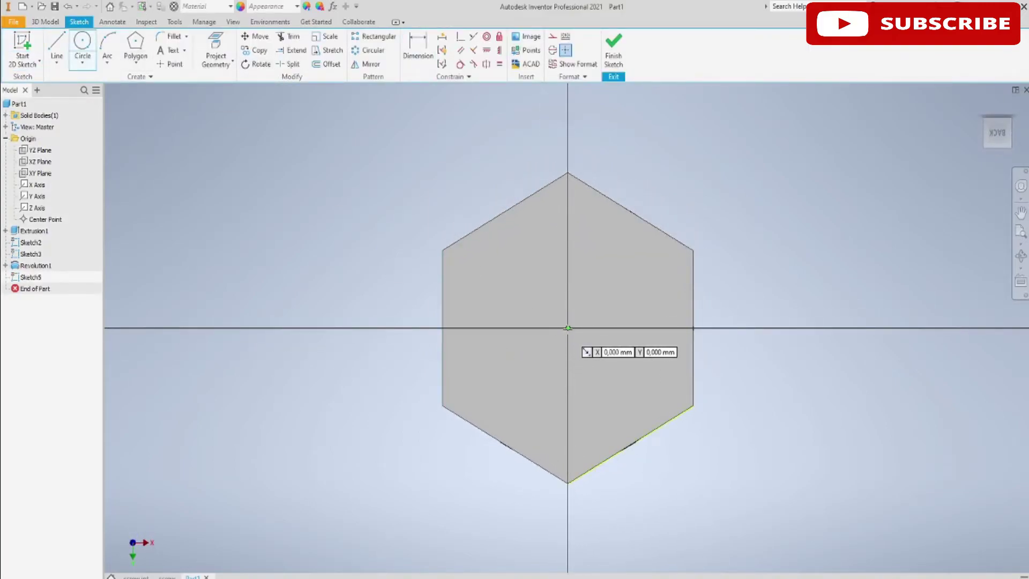
click(567, 327)
text(12)
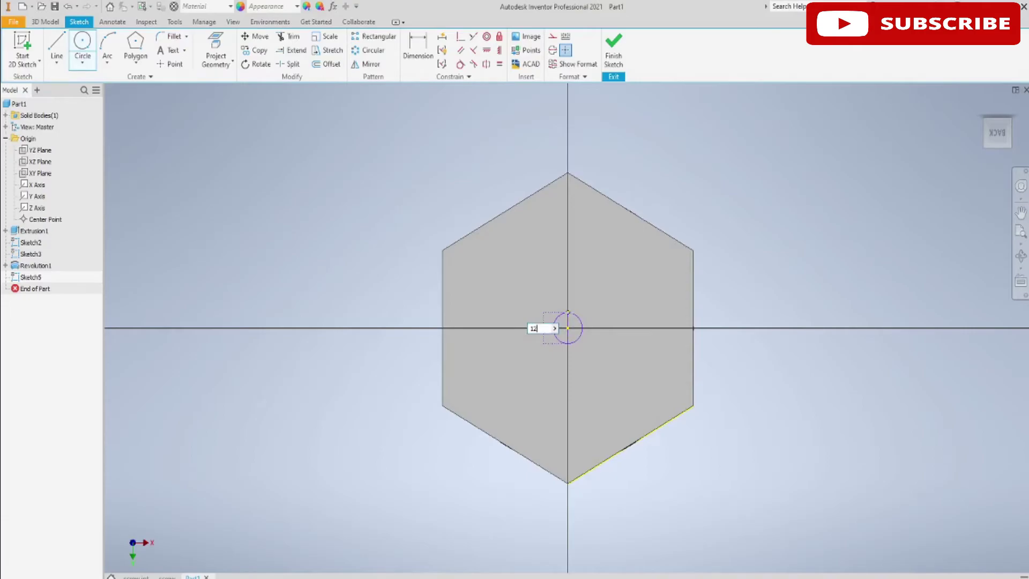
key(Return)
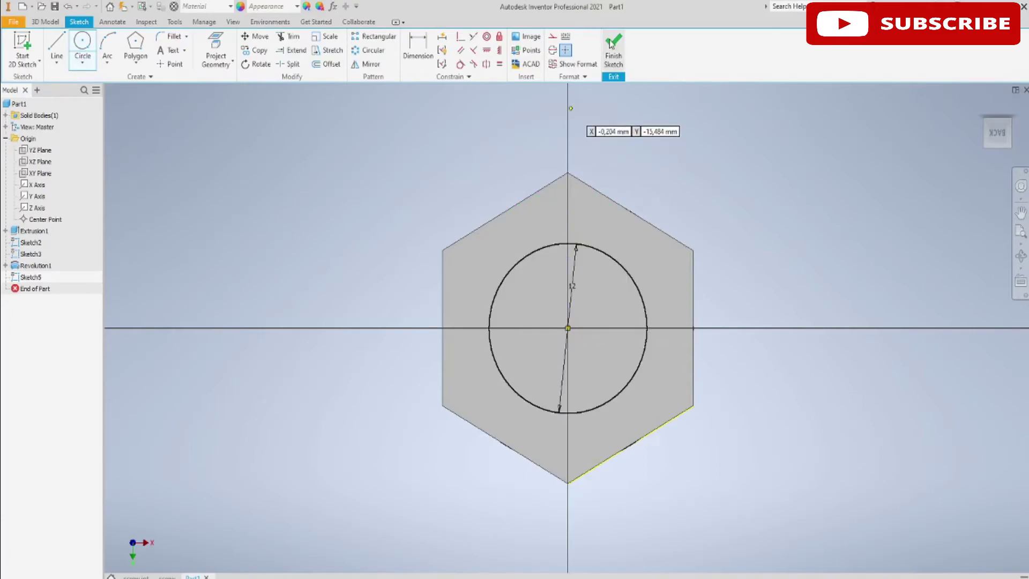
click(611, 45)
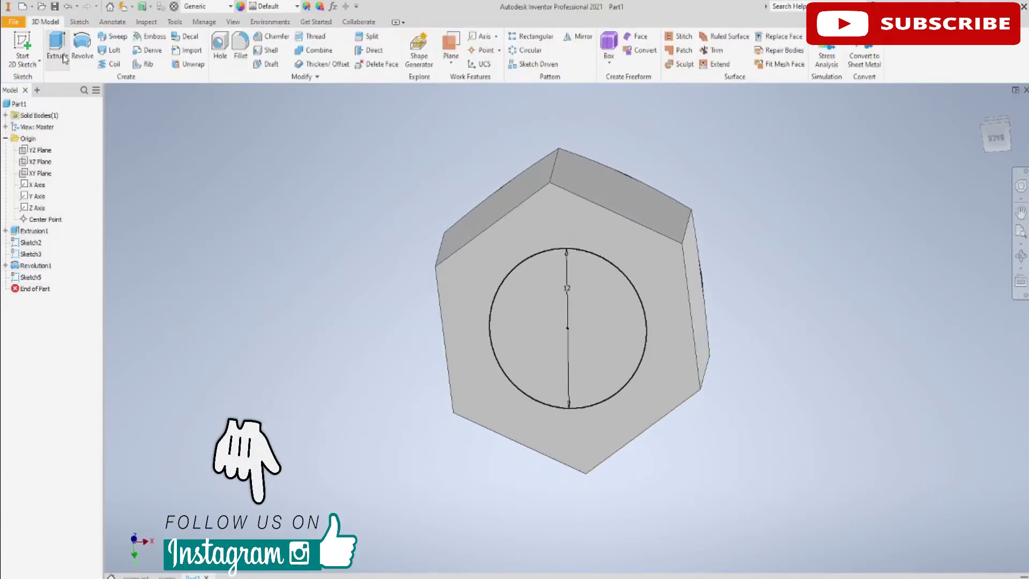
Extrude the 12 mm circle 30 mm into the shank, viewed isometrically
key(e)
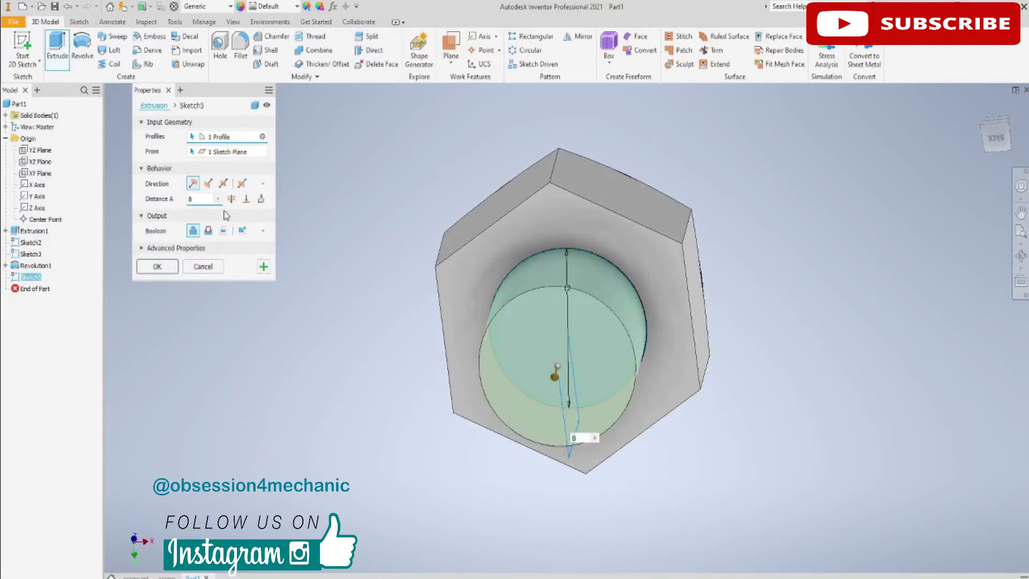
text(30)
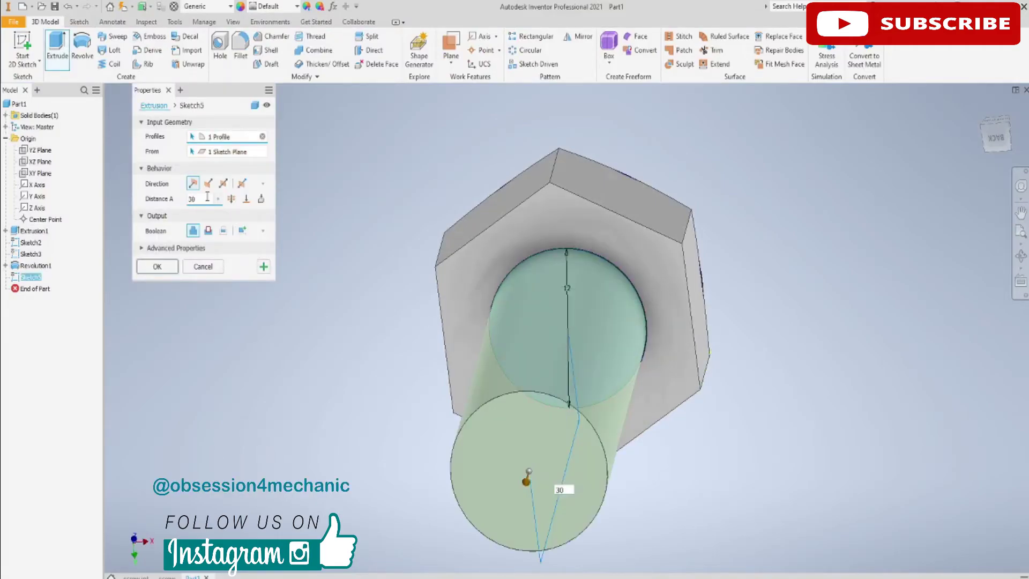
key(Return)
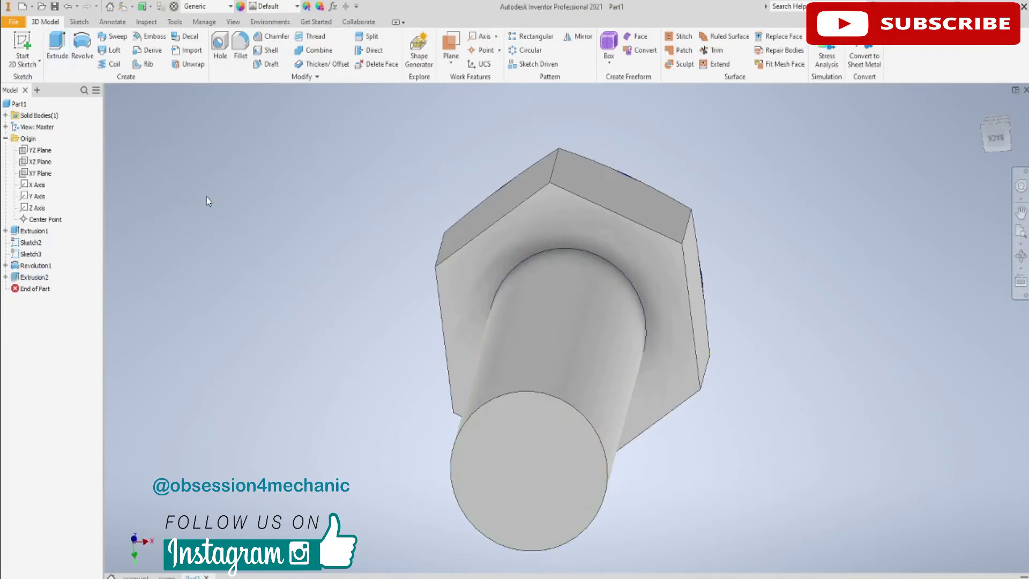
key(F6)
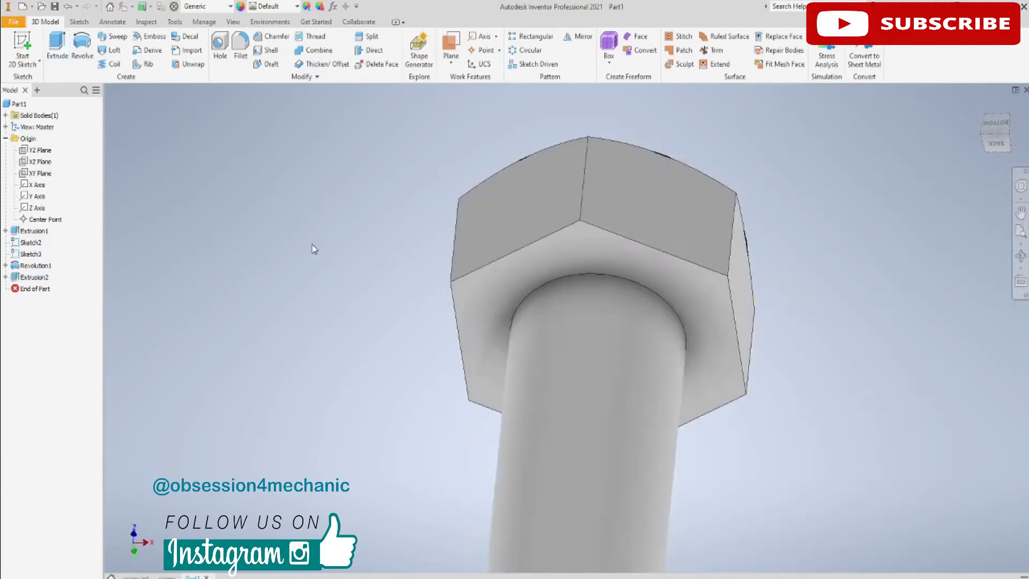
mouse_move(314, 257)
shift+middle_down()
mouse_move(409, 222)
mouse_move(418, 276)
mouse_move(401, 265)
shift+middle_up()
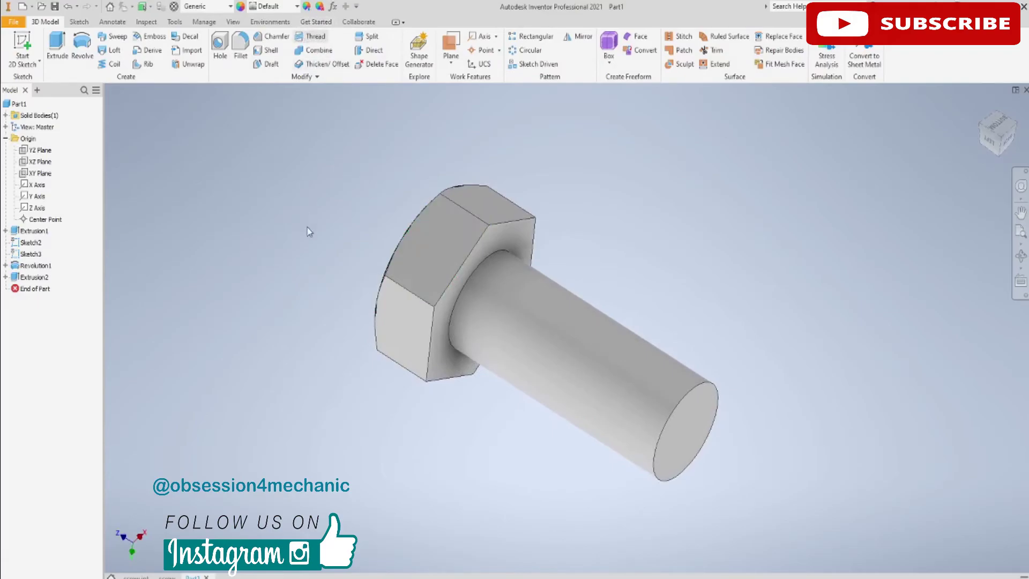
Thread the shank with ANSI Metric M12x1.75, offset 5 mm from the head
click(524, 320)
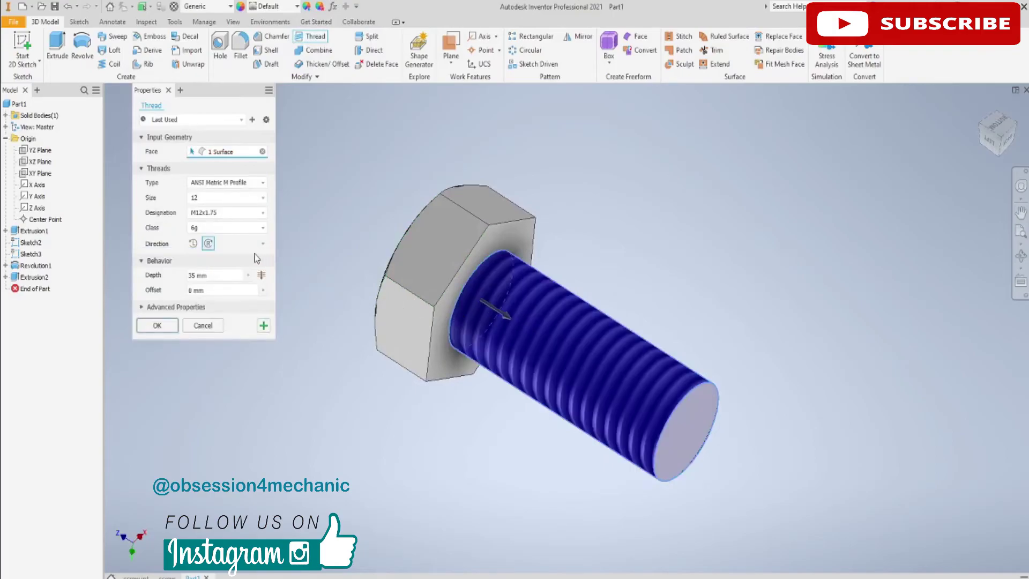
click(217, 291)
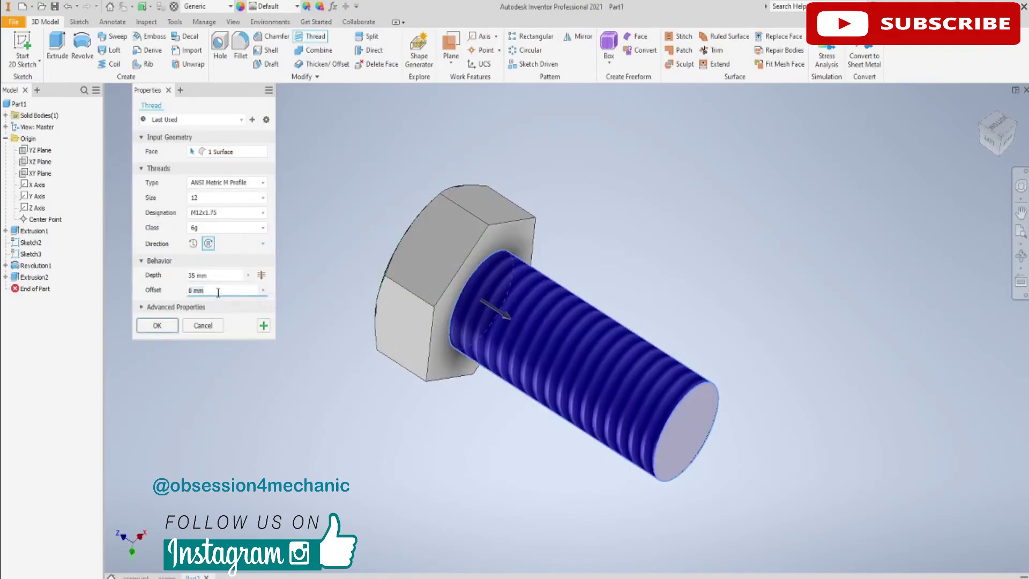
key(BackSpace)
text(5)
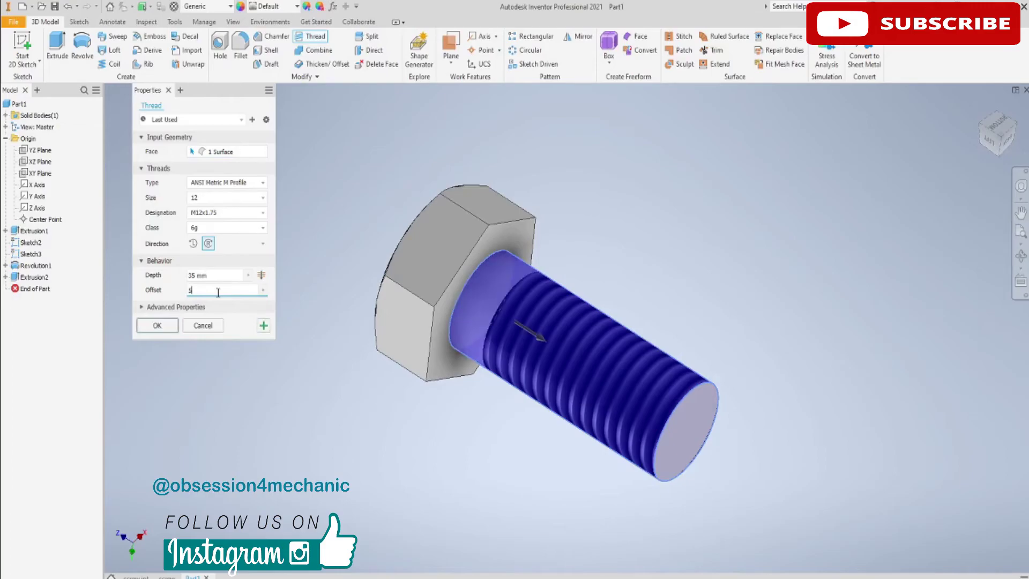
click(169, 327)
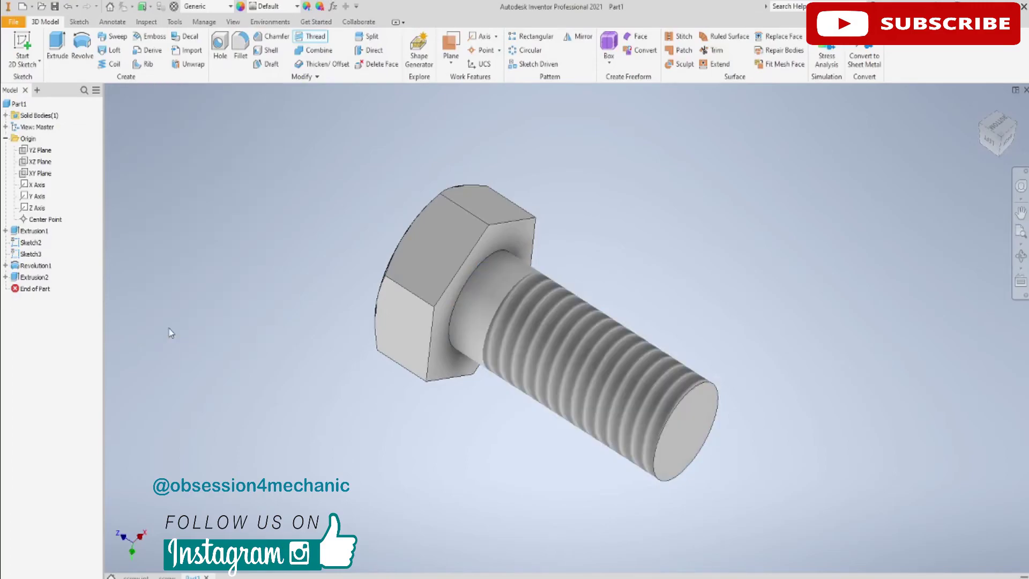
Fillet the edge where the shank meets the hex head with a 1 mm radius
click(241, 46)
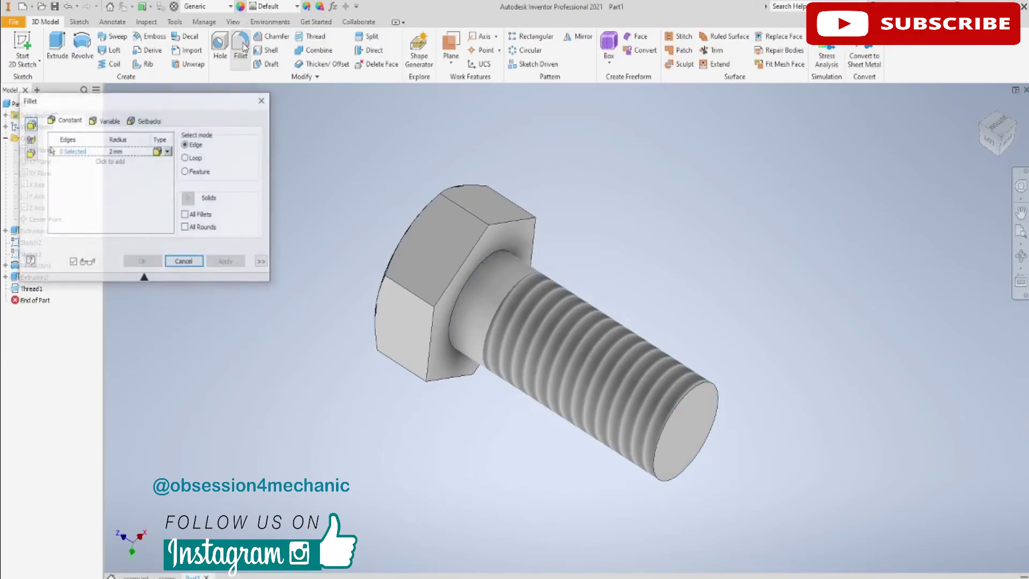
click(468, 286)
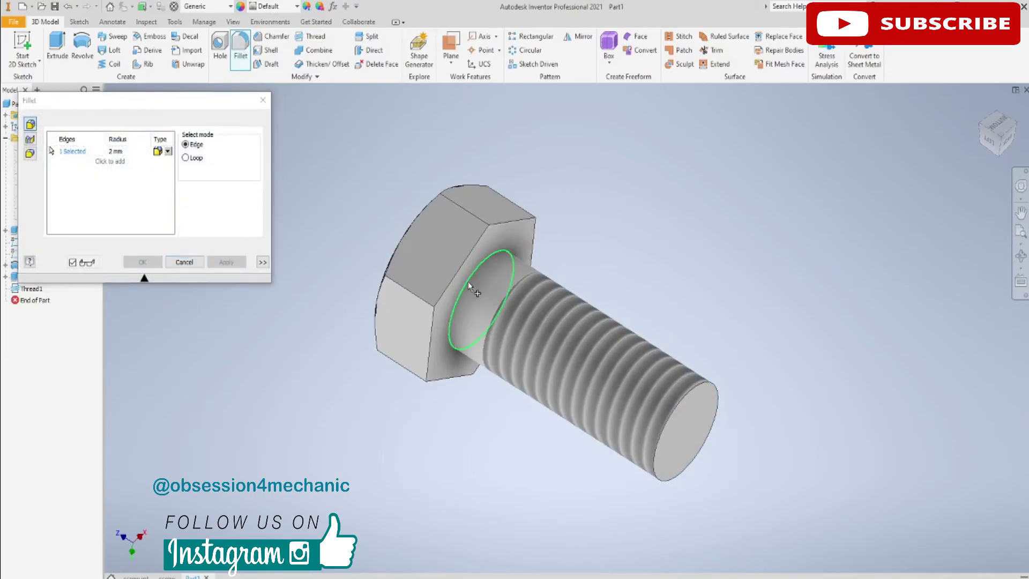
click(124, 151)
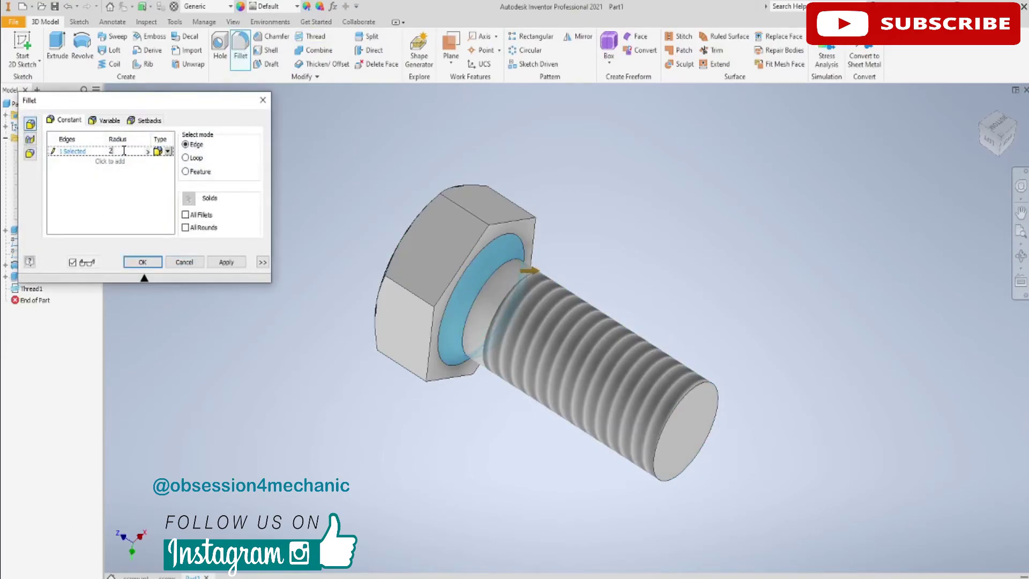
key(BackSpace)
text(1)
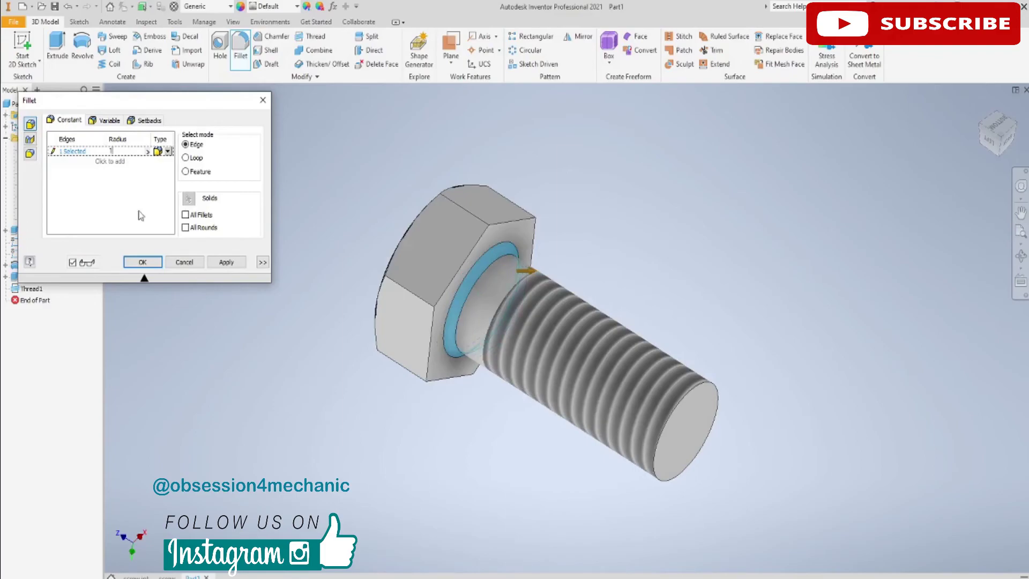
click(143, 261)
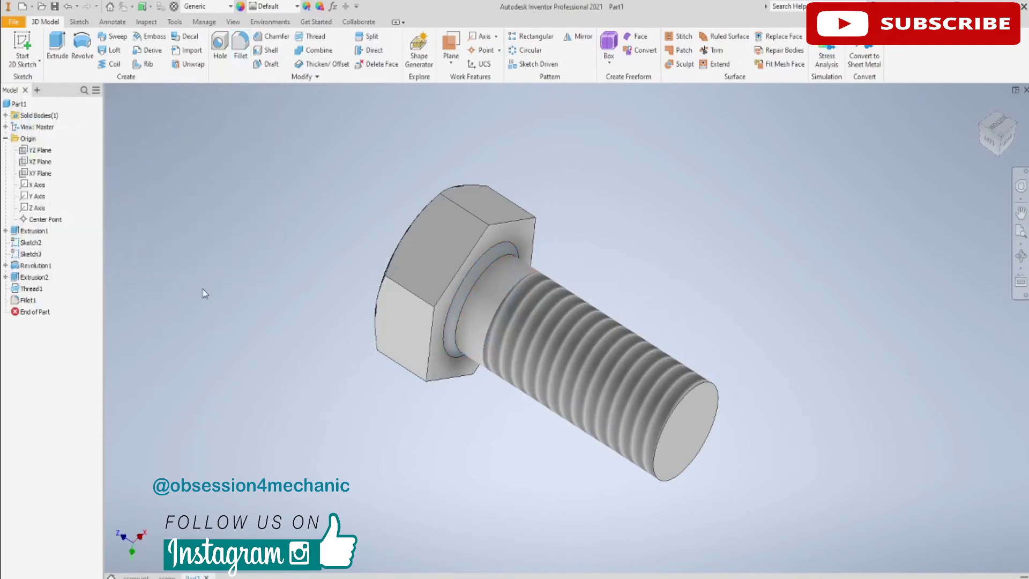
Turn off Sketch2's visibility in the model browser to remove the circle from the head
mouse_move(204, 296)
middle_down()
mouse_move(238, 276)
mouse_move(374, 257)
mouse_move(364, 256)
middle_up()
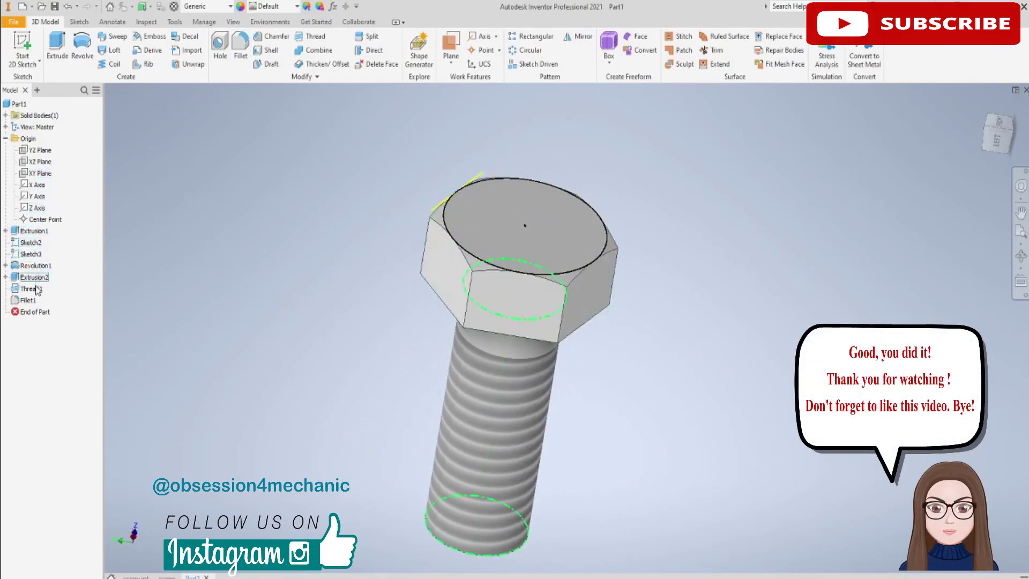
right_click(39, 258)
key(Escape)
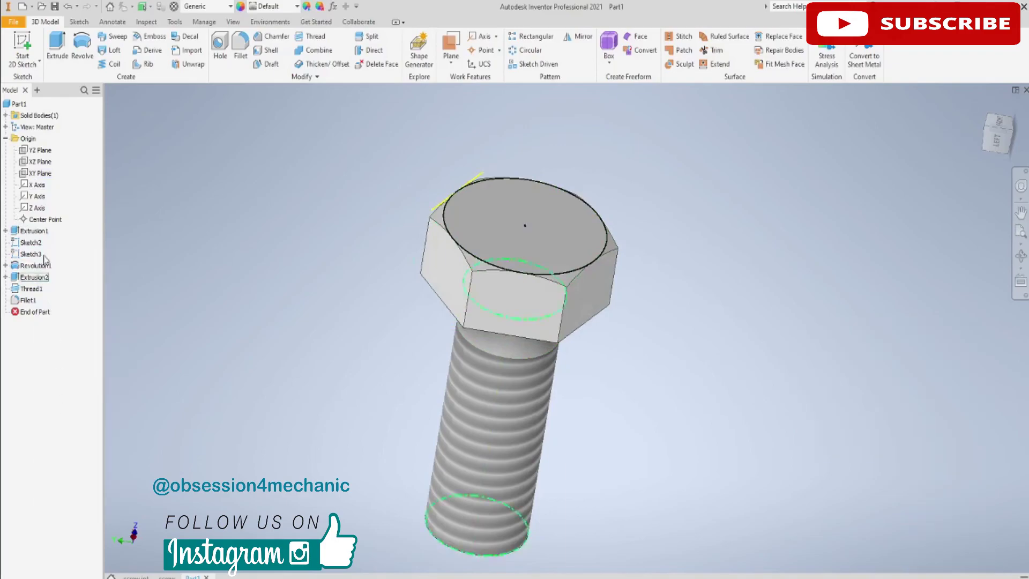
right_click(31, 241)
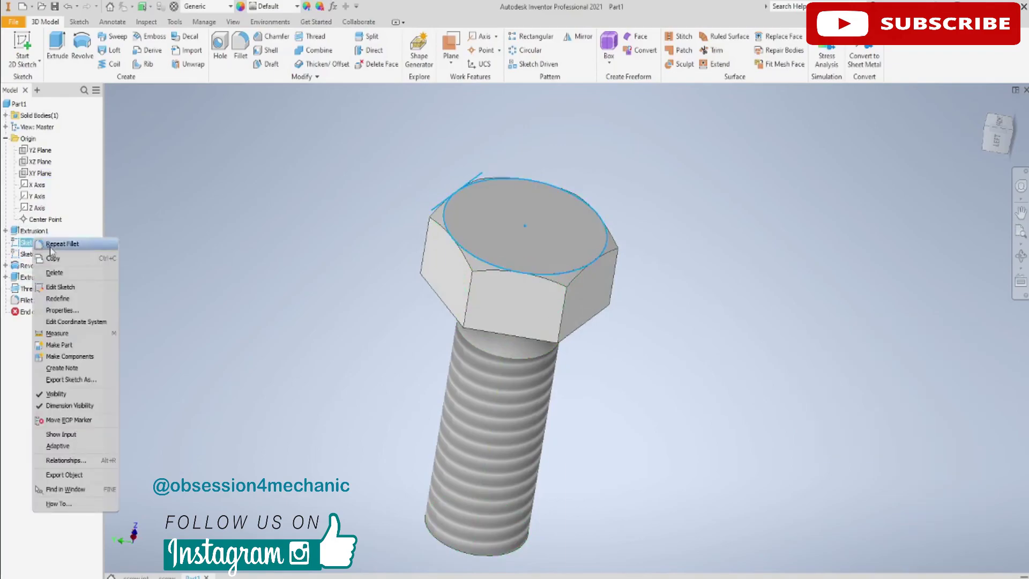
click(65, 394)
mouse_move(225, 364)
middle_down()
mouse_move(393, 301)
mouse_move(306, 301)
middle_up()
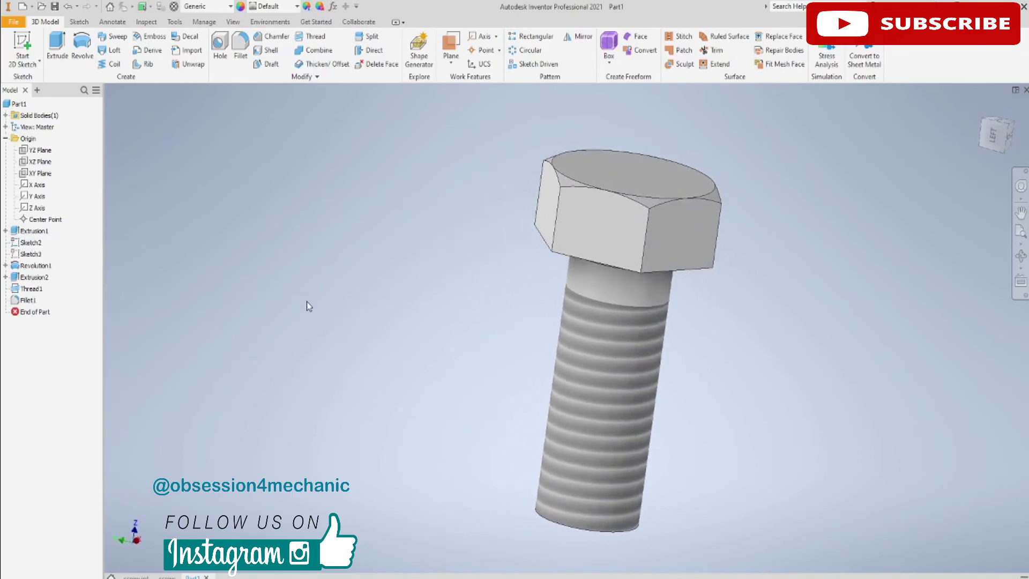